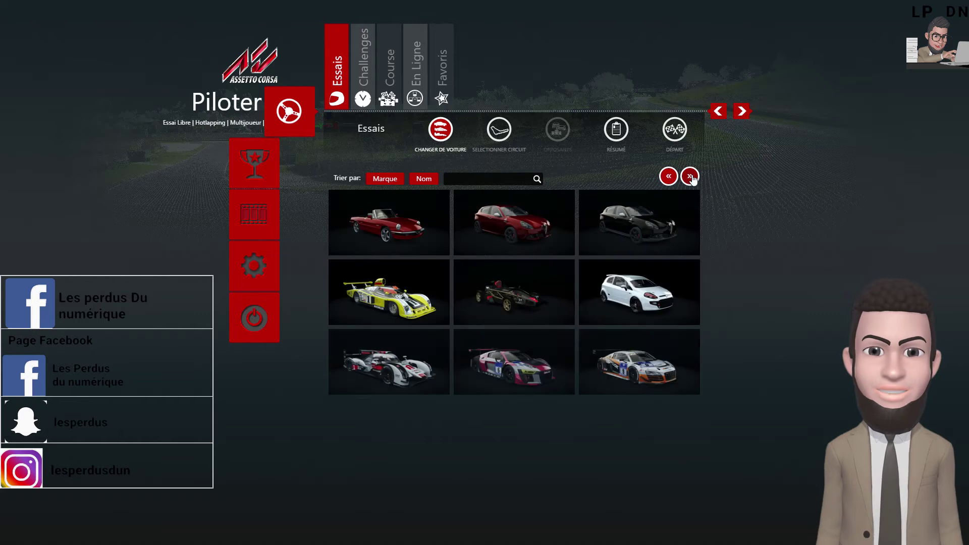
Page through the practice mode car catalogue up to its last page to review the installed cars
left_click(690, 177)
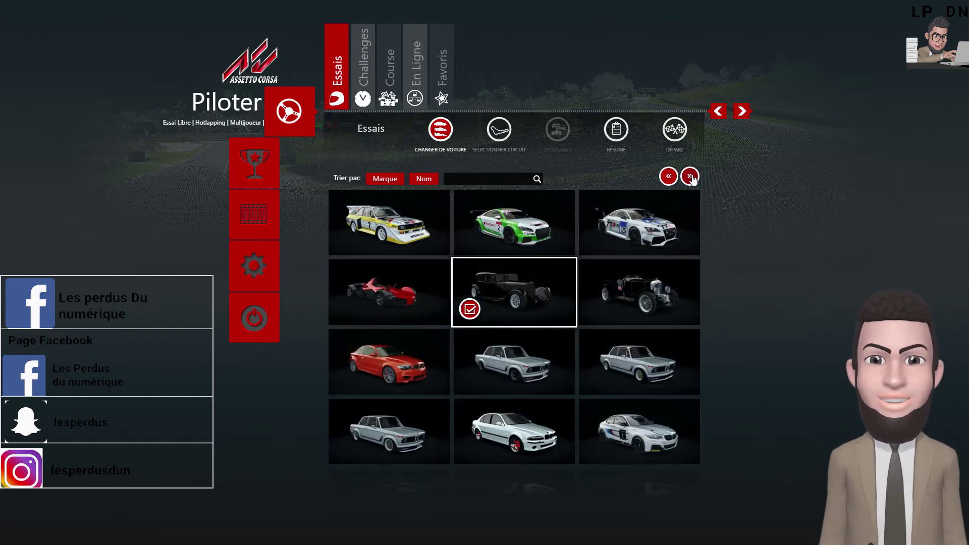
left_click(690, 176)
left_click(690, 177)
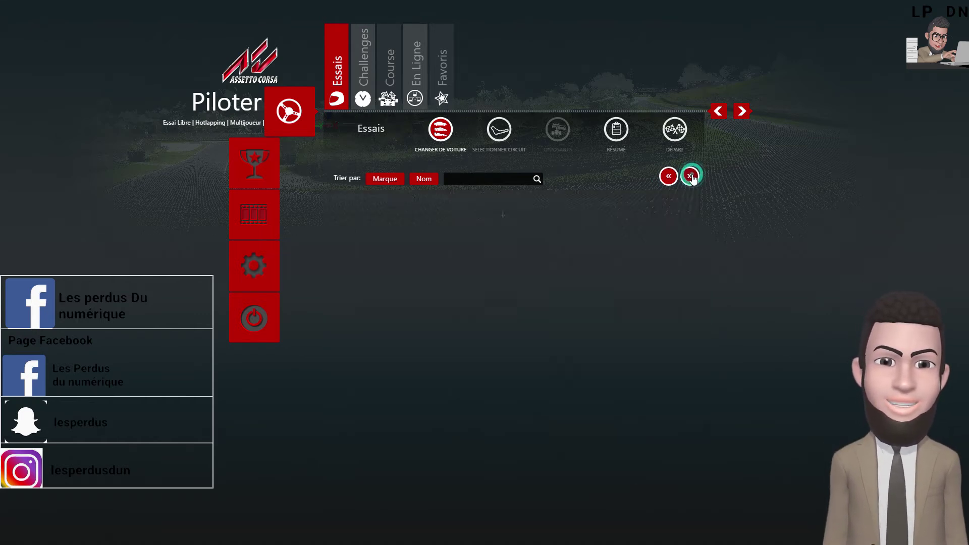
left_click(690, 177)
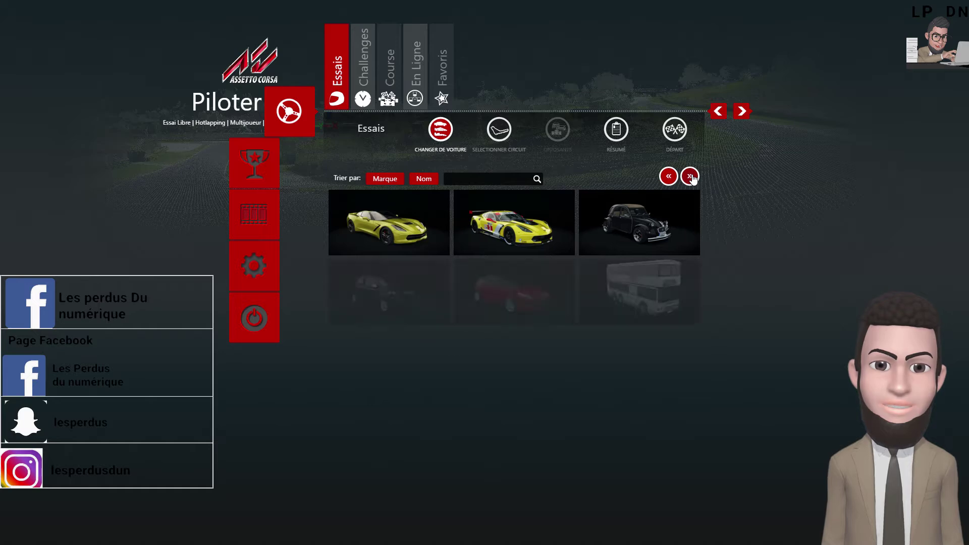
left_click(690, 177)
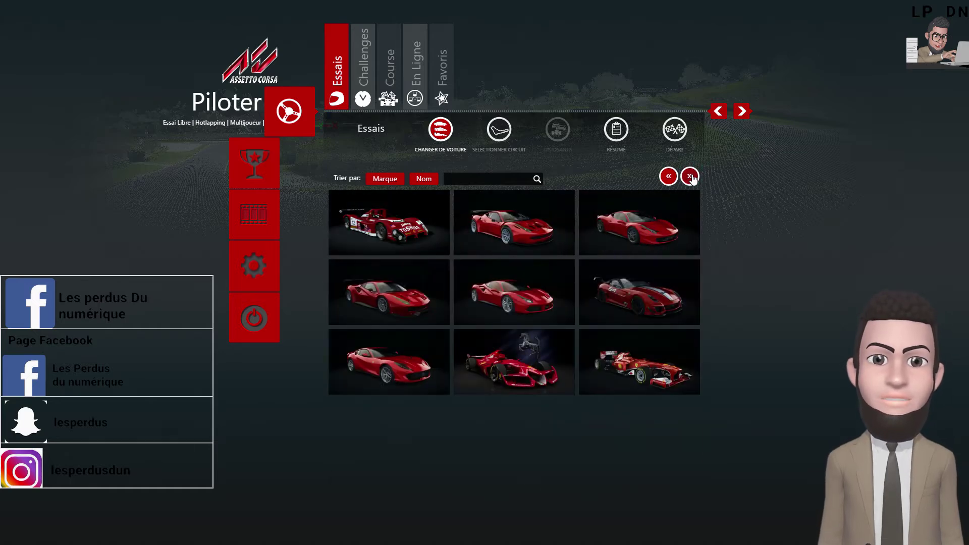
left_click(690, 177)
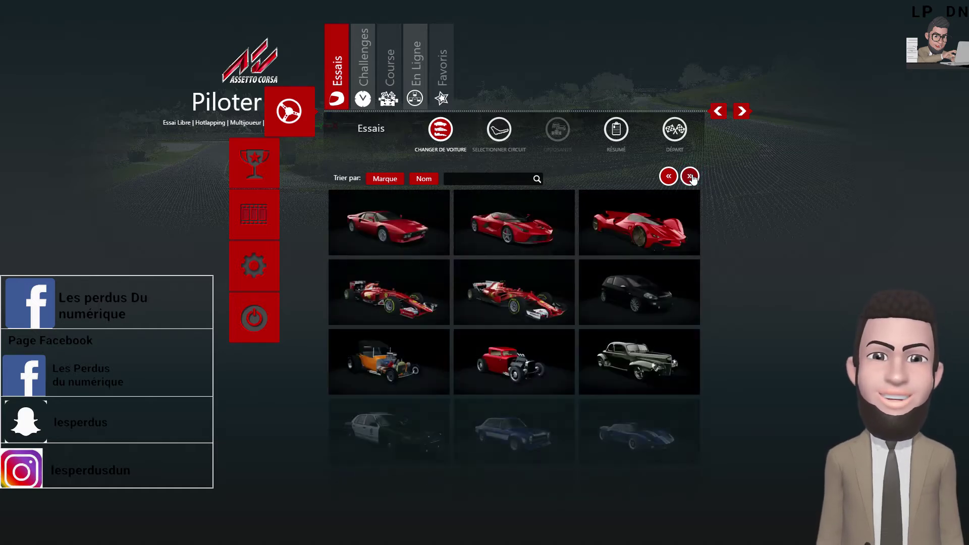
left_click(690, 177)
left_click(690, 177)
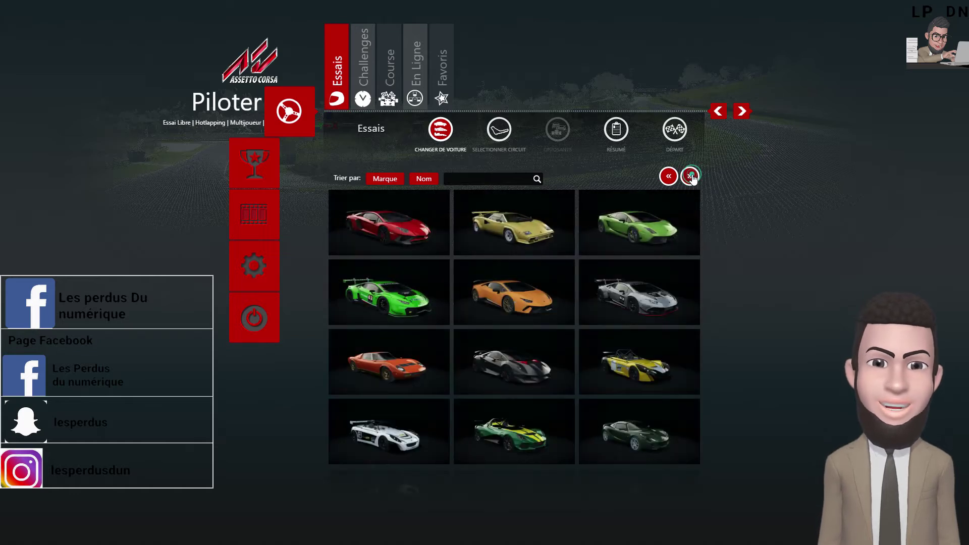
left_click(690, 176)
left_click(690, 176)
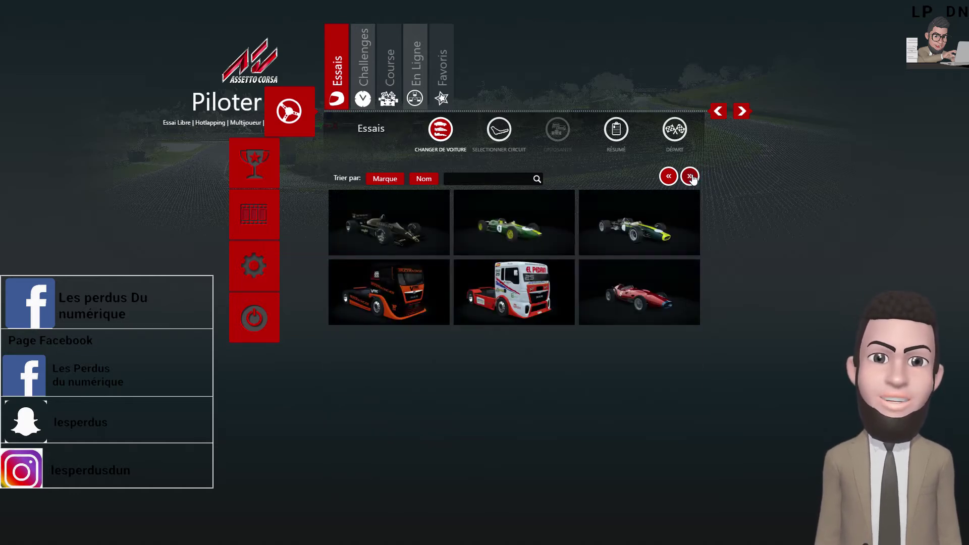
left_click(690, 176)
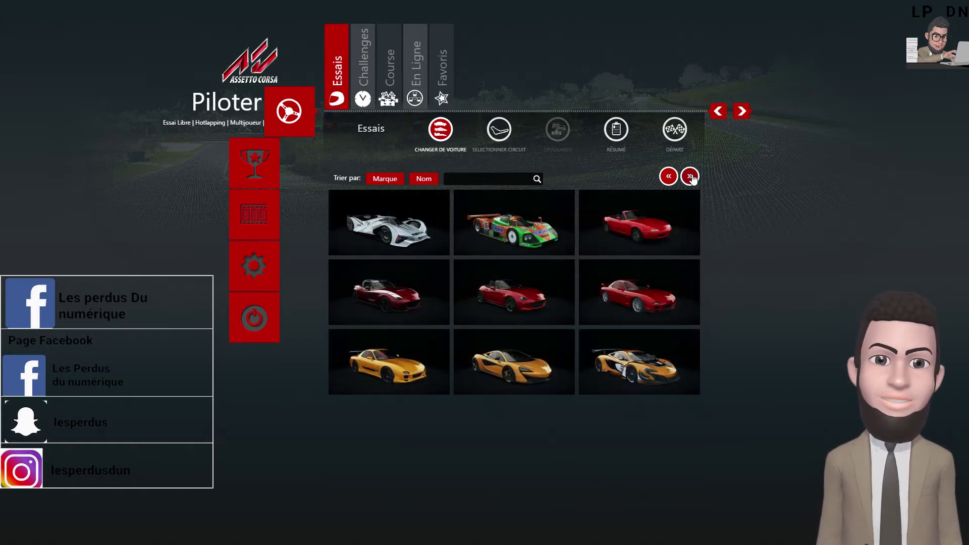
left_click(690, 177)
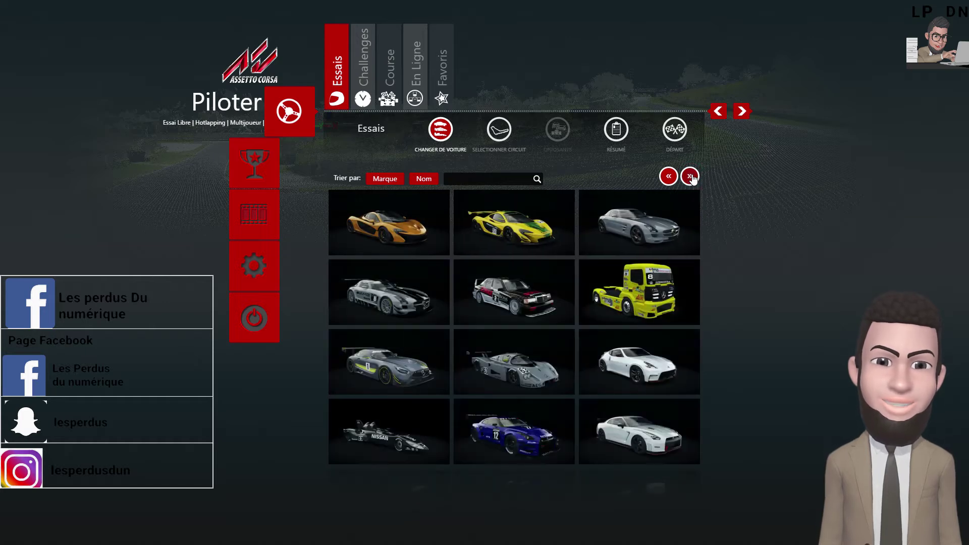
left_click(690, 177)
left_click(690, 176)
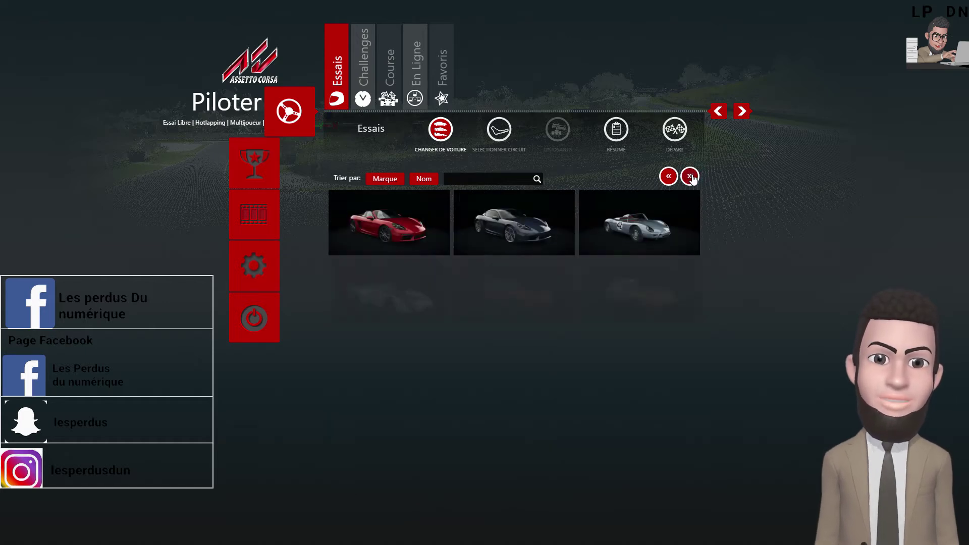
left_click(690, 177)
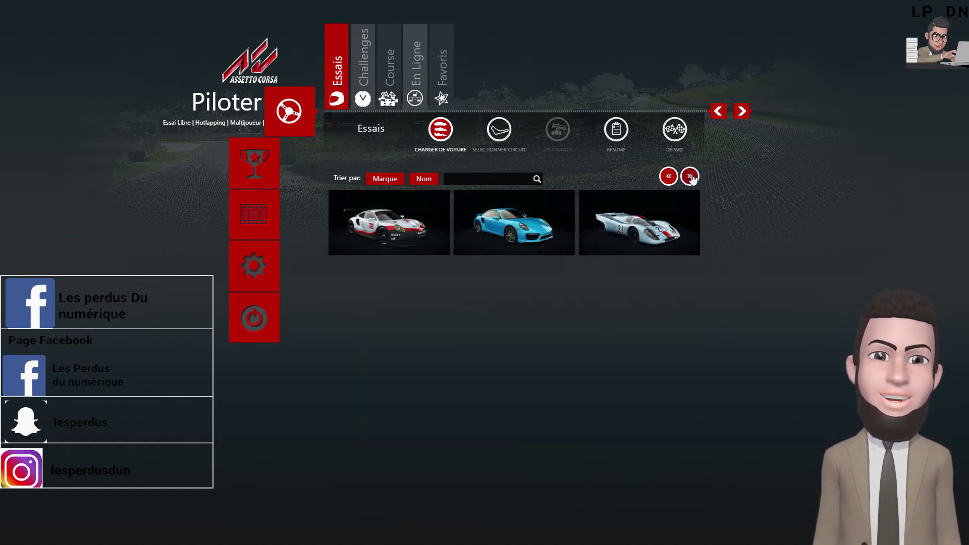
left_click(690, 177)
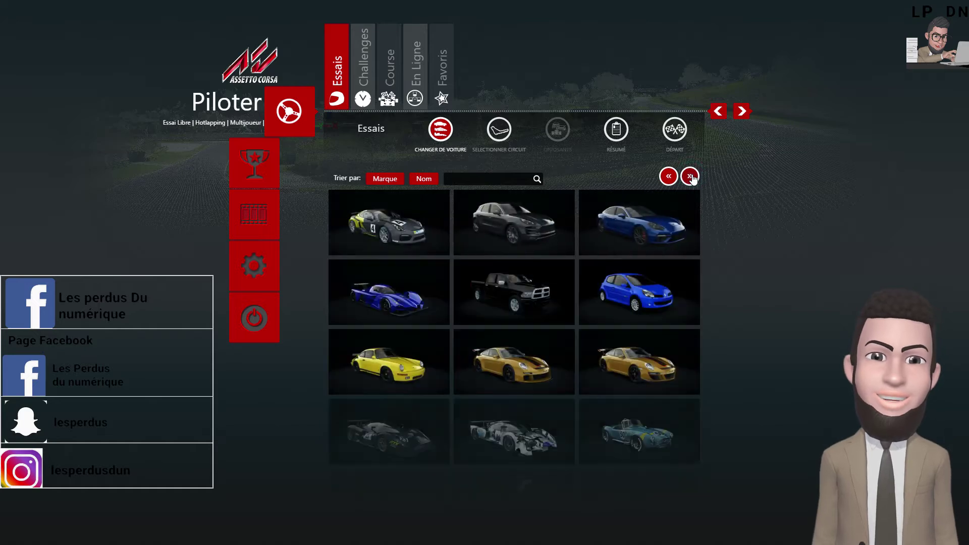
left_click(690, 177)
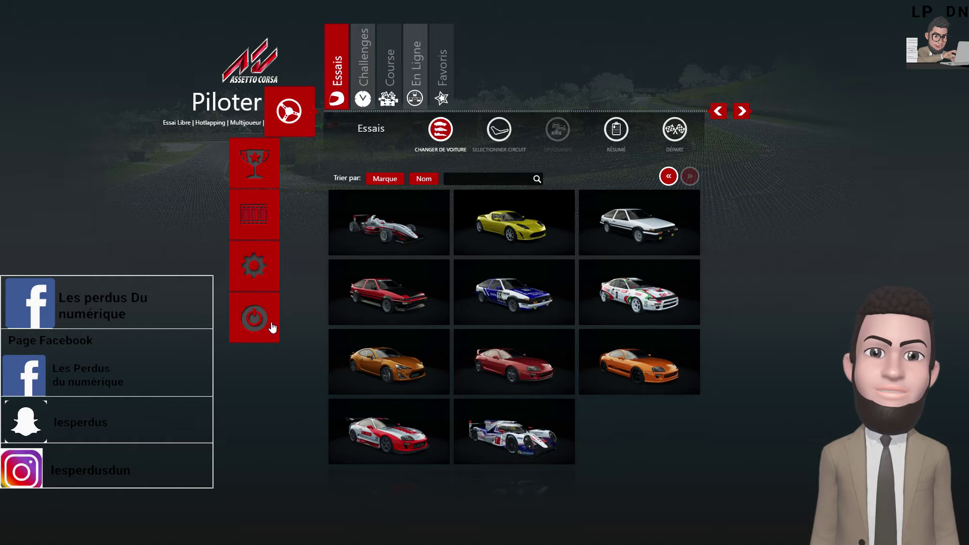
Quit Assetto Corsa and confirm the exit
left_click(253, 328)
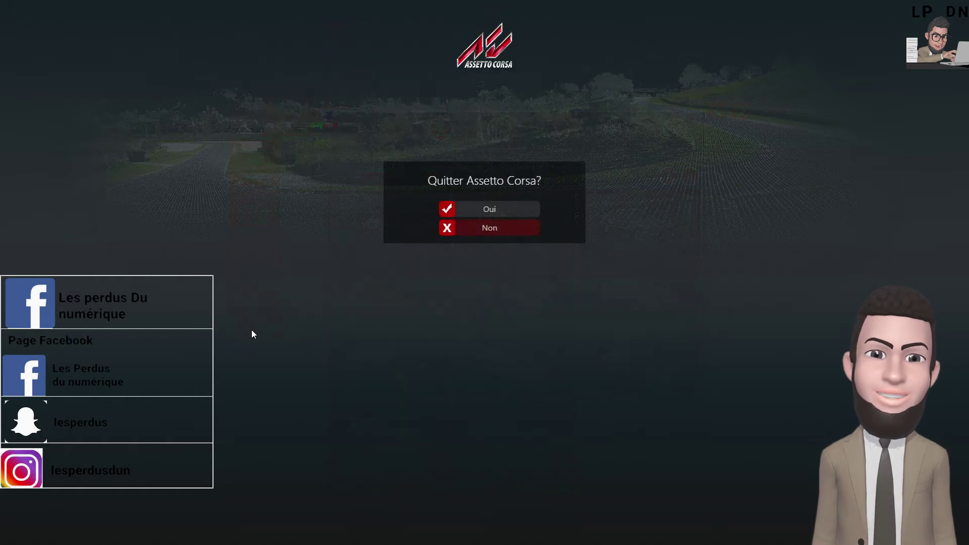
left_click(474, 215)
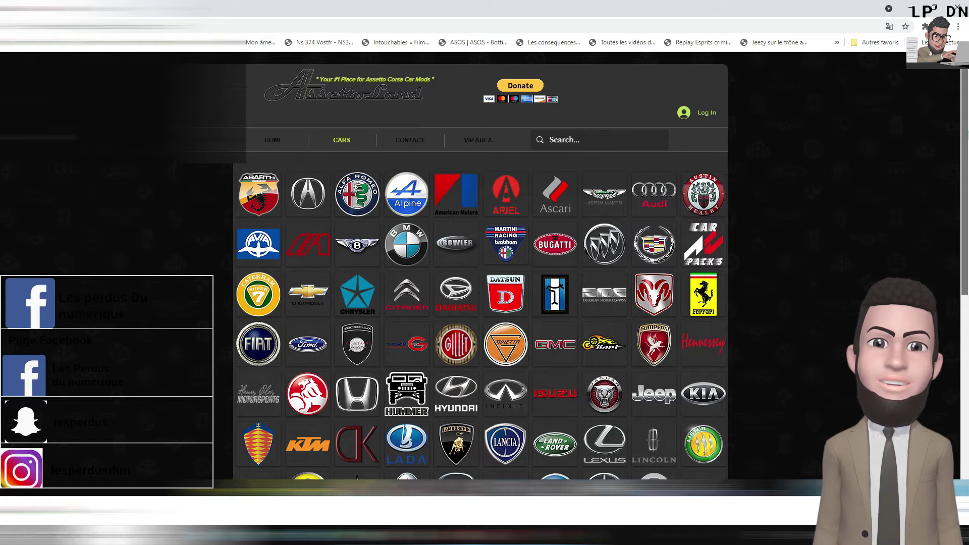
In the web browser, look over the car brands offered on the Assettoland cars page
scroll(952, 171, "down", 3)
scroll(951, 172, "up", 2)
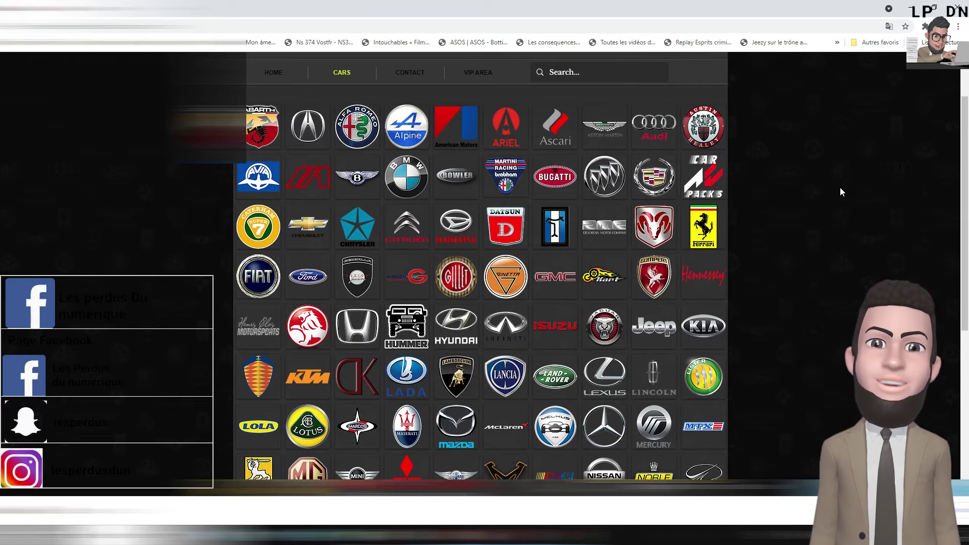
scroll(967, 121, "up", 2)
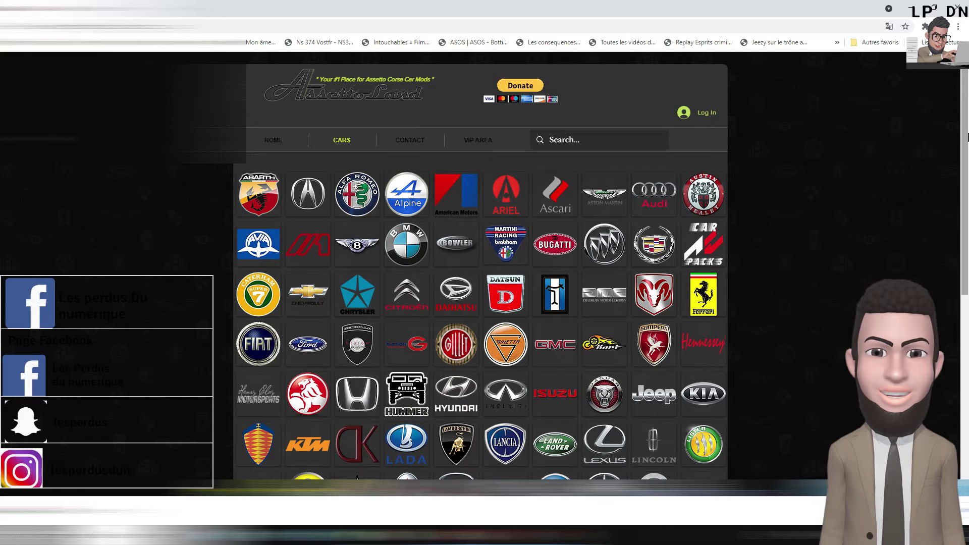
scroll(967, 137, "down", 7)
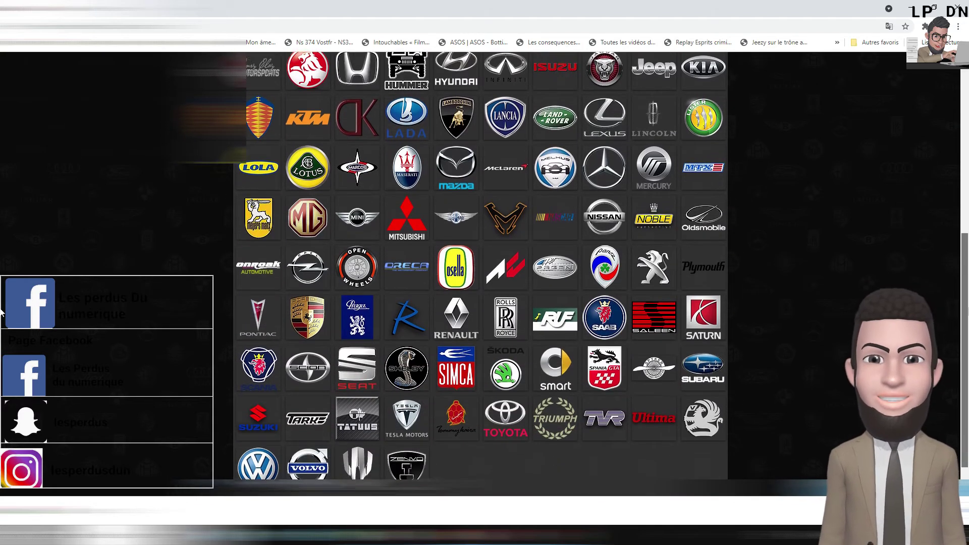
Open the Renault mods page, look through its cars, and return to the brand overview
left_click(456, 317)
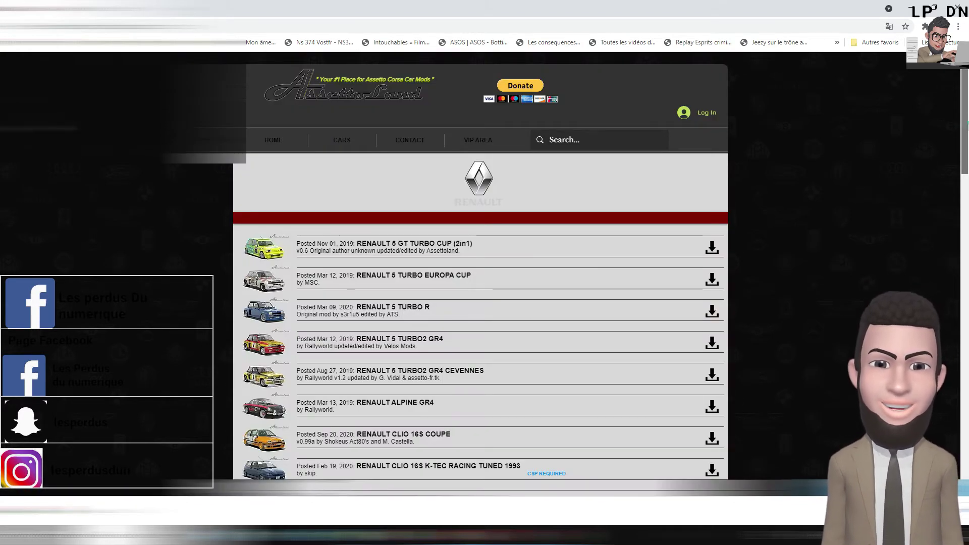
scroll(1, 197, "down", 6)
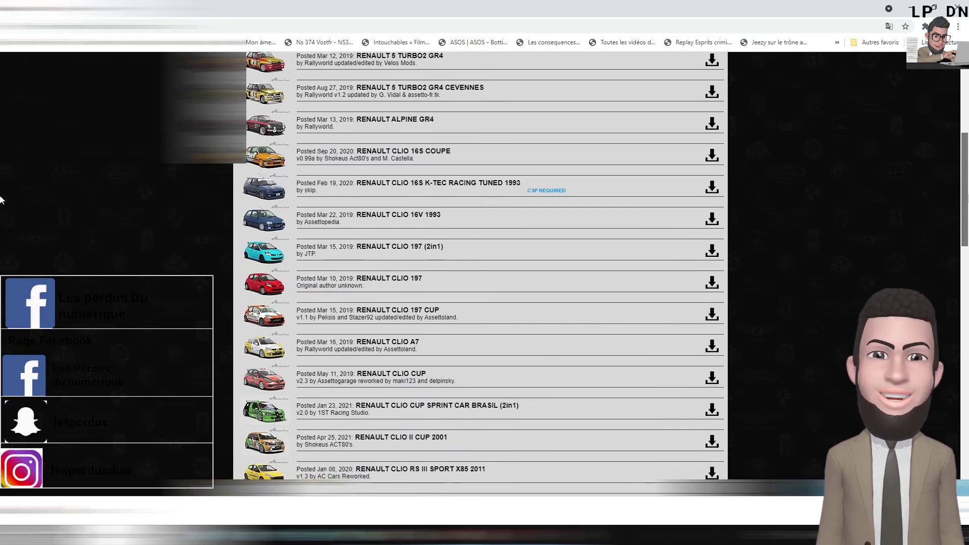
scroll(1, 200, "down", 2)
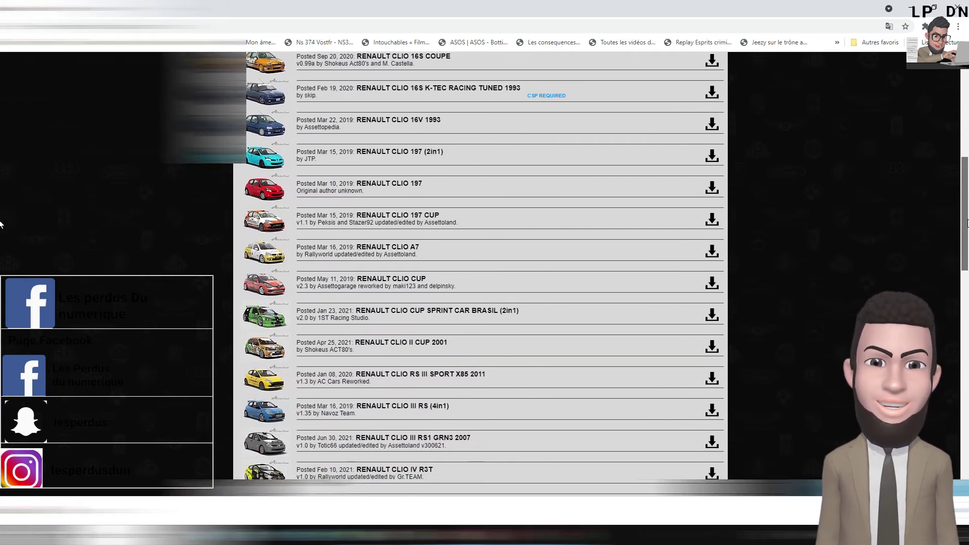
scroll(1, 225, "down", 4)
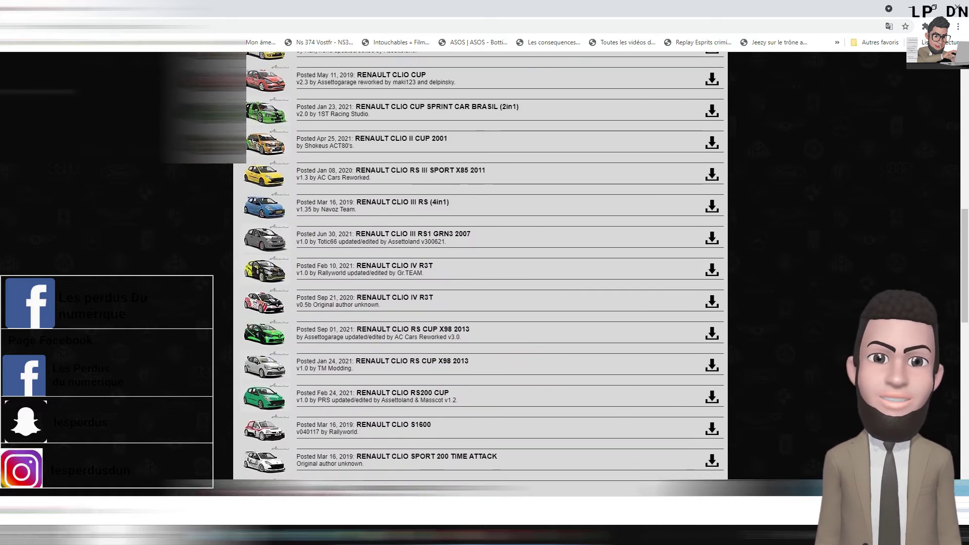
key("alt+Left")
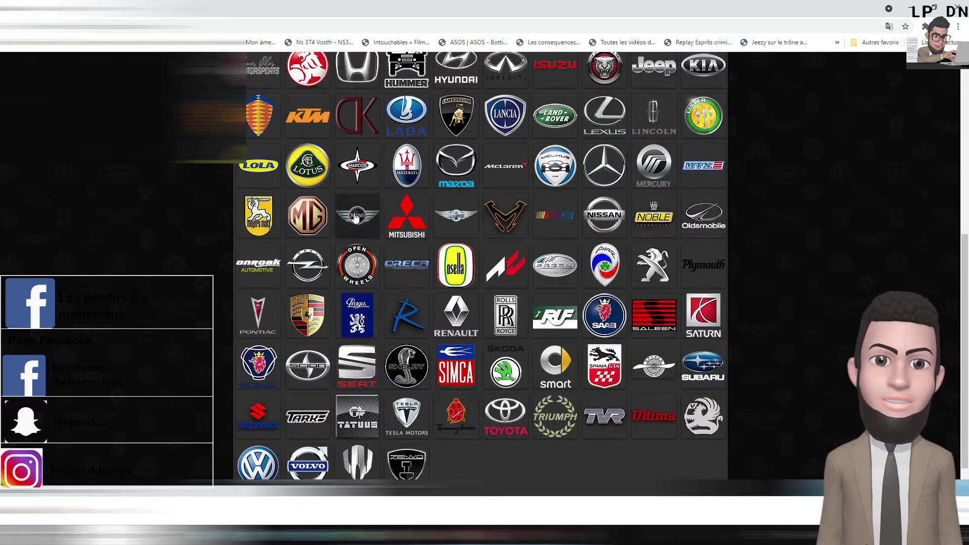
Look through the MINI mods page and return to the brand overview
scroll(965, 331, "down", 5)
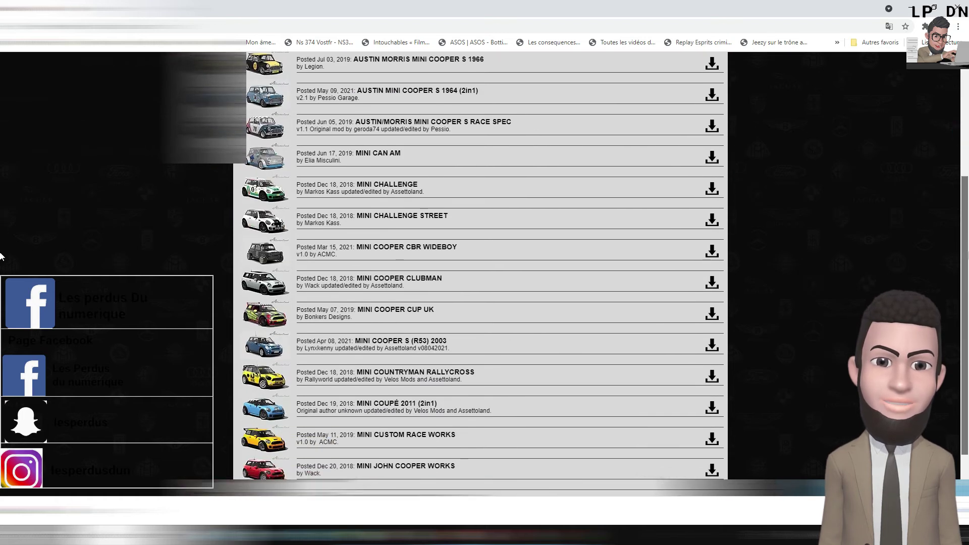
scroll(965, 328, "up", 3)
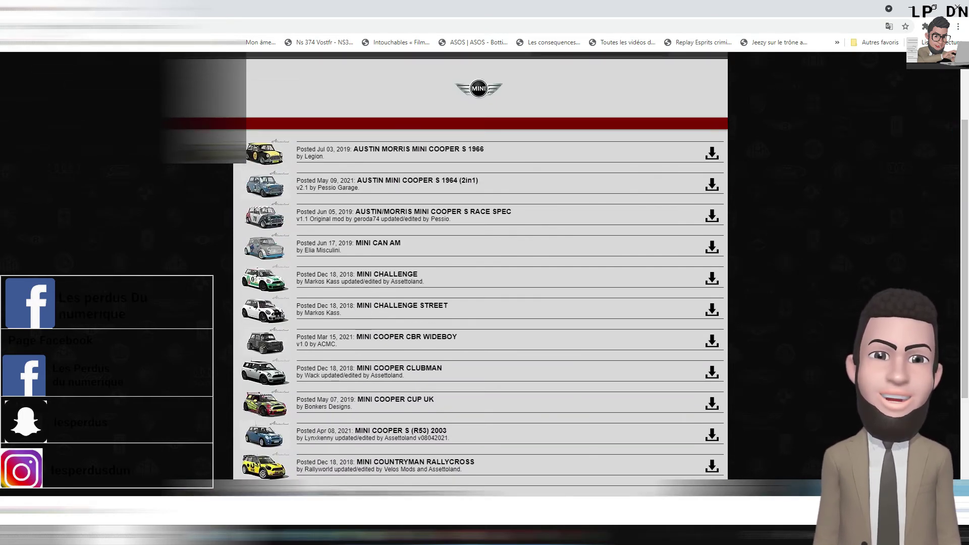
scroll(480, 303, "down", 4)
key("alt+Left")
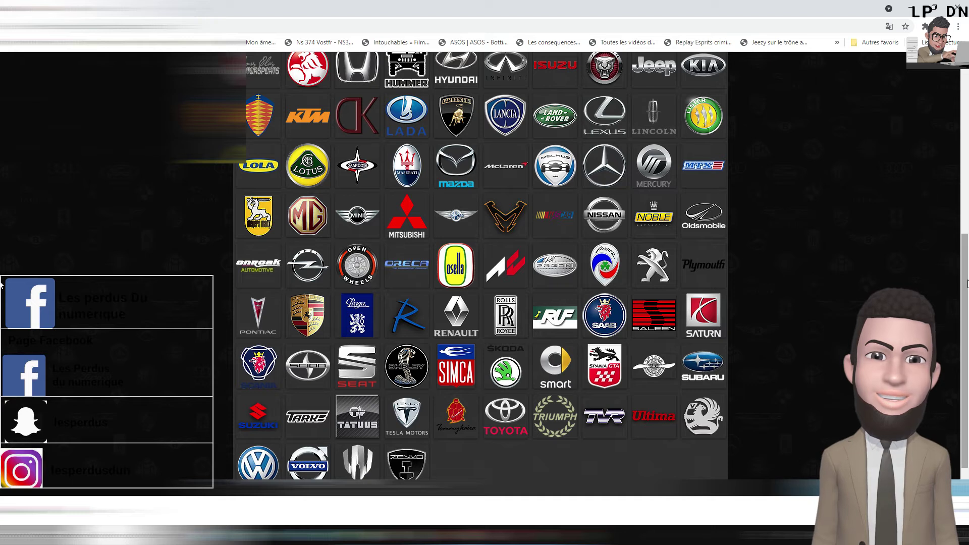
Open the Alpine mods page and download the Alpine A110 1800S Cup archive from MEGA
scroll(382, 186, "up", 5)
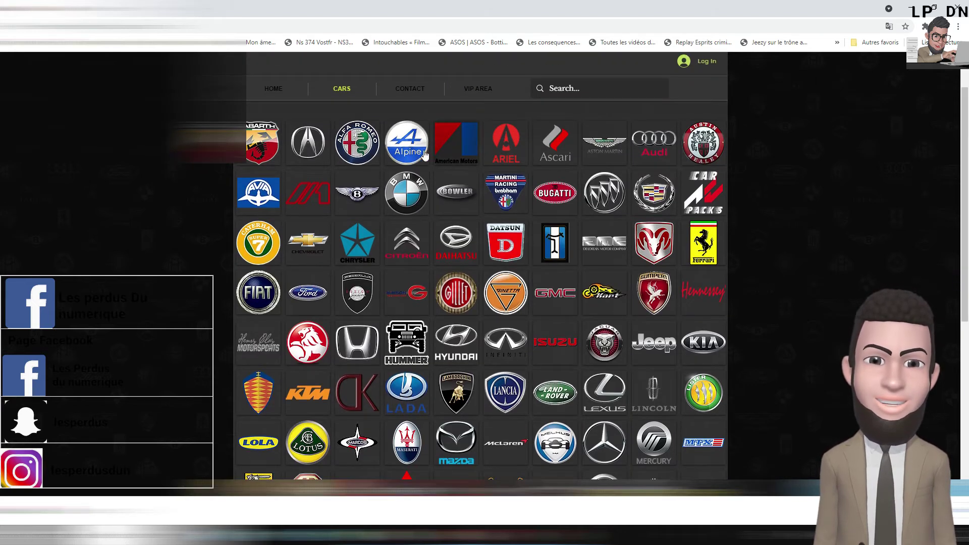
left_click(409, 144)
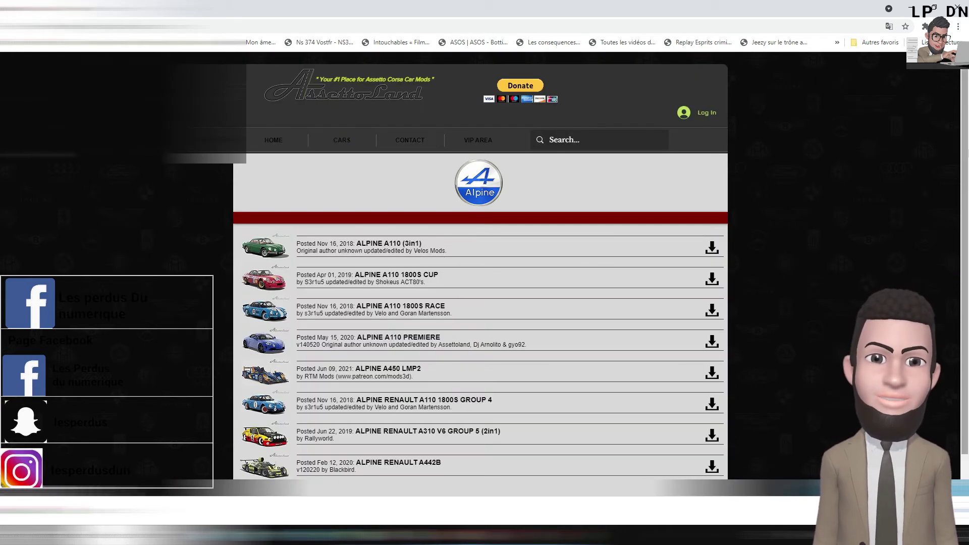
scroll(954, 171, "down", 1)
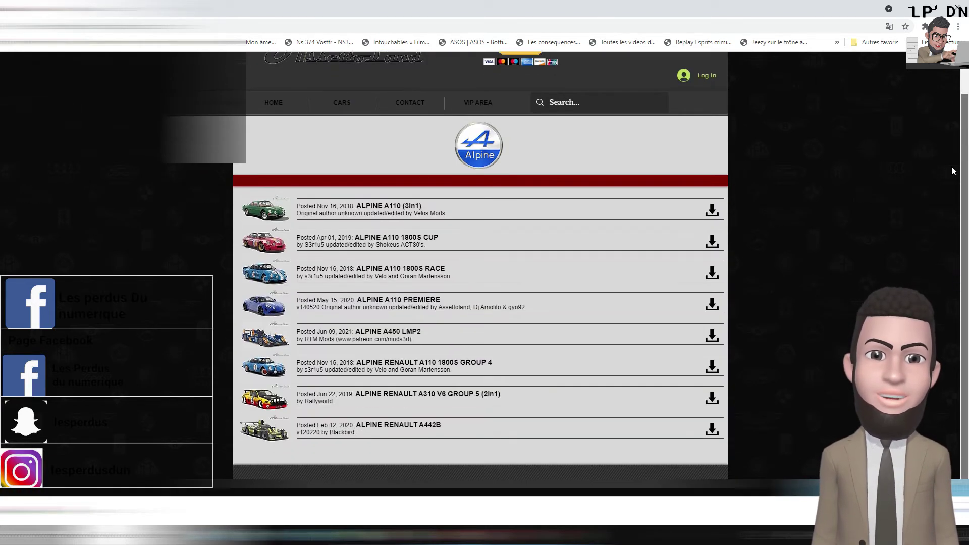
left_click(715, 244)
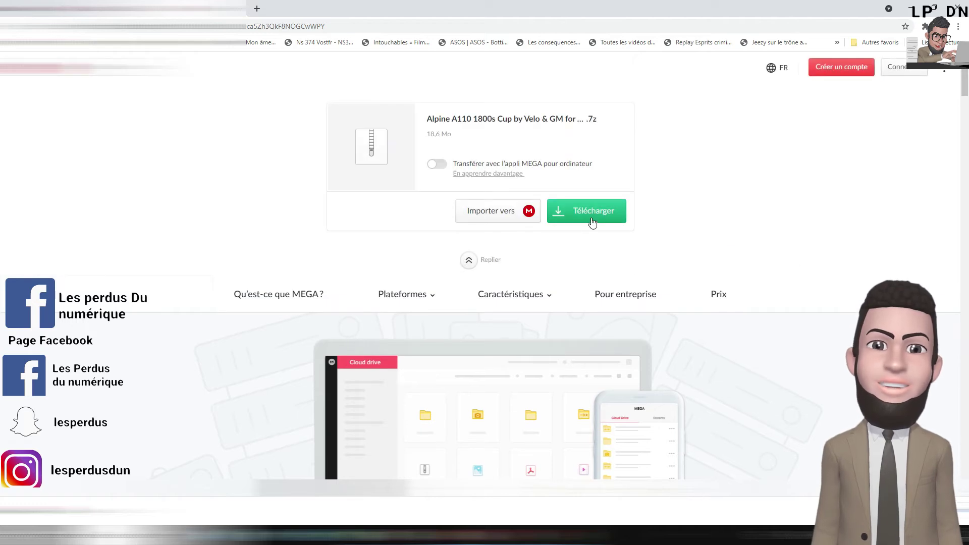
left_click(591, 220)
Shrink the browser window and delete the Peugeot 207 RC archive from the asseto crosa folder on the desktop
double_click(562, 9)
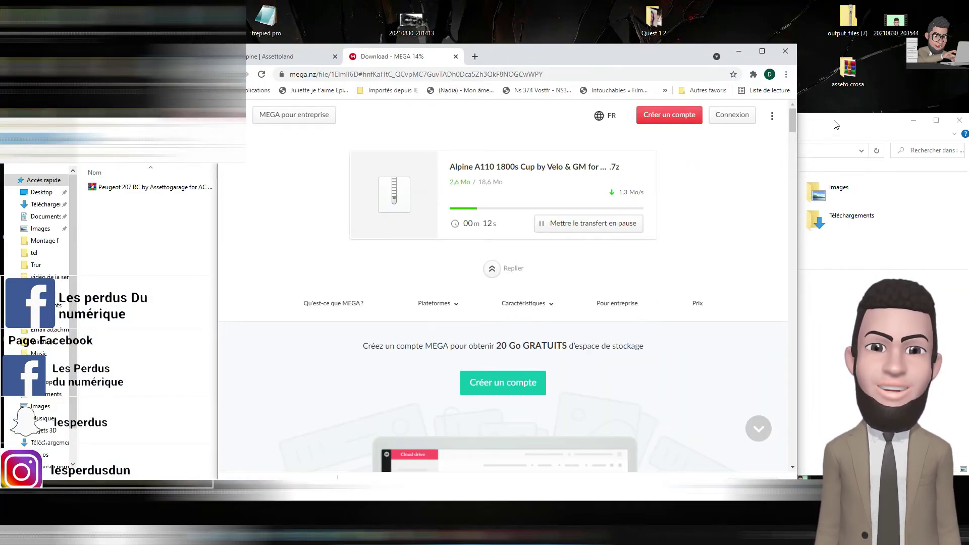
left_click(896, 71)
left_click(202, 202)
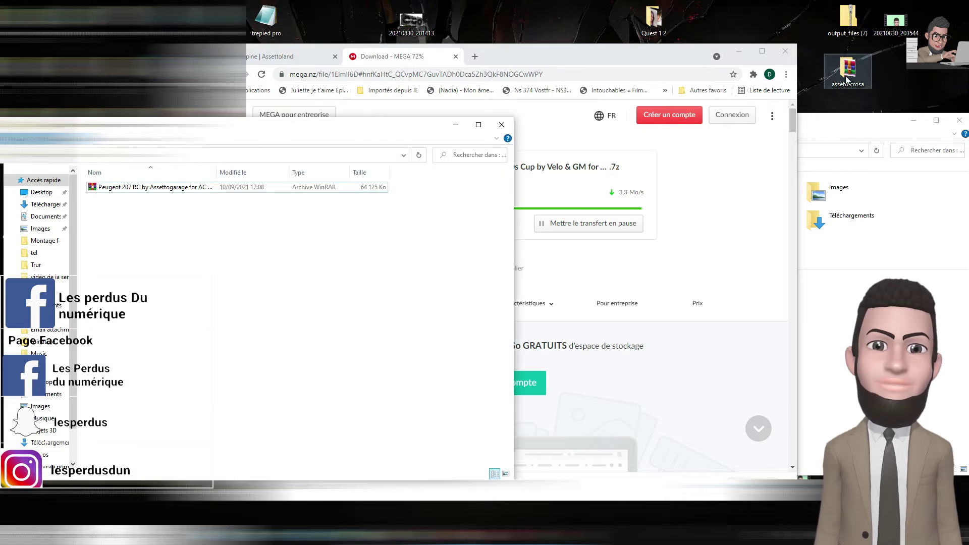
left_click(281, 188)
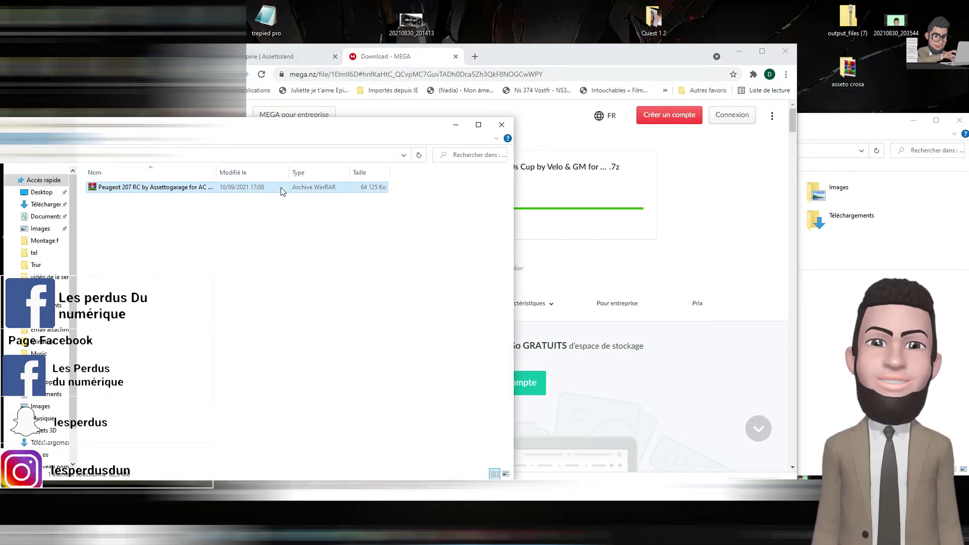
key("Delete")
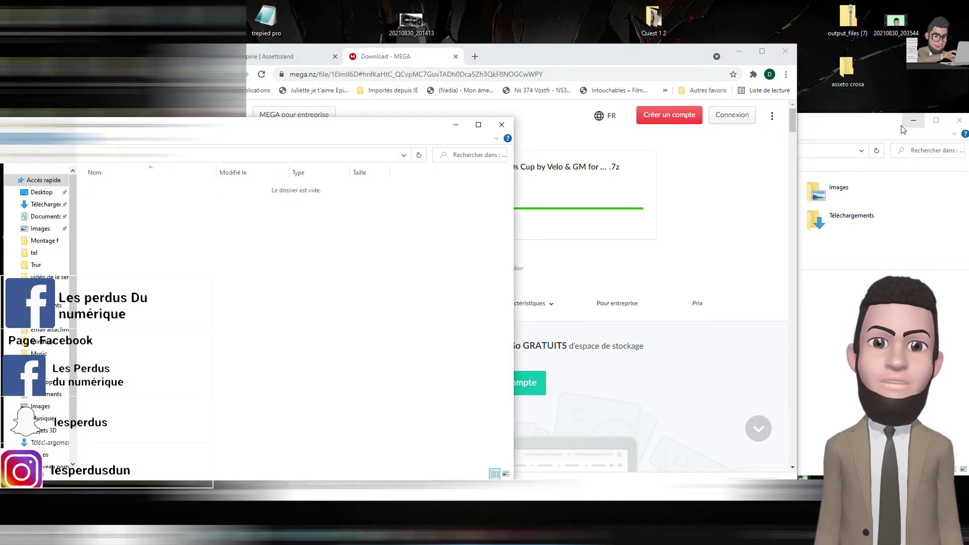
Move the downloaded Alpine A110 1800s Cup archive into the asseto crosa folder and extract it there
left_click_drag(651, 66, 679, 23)
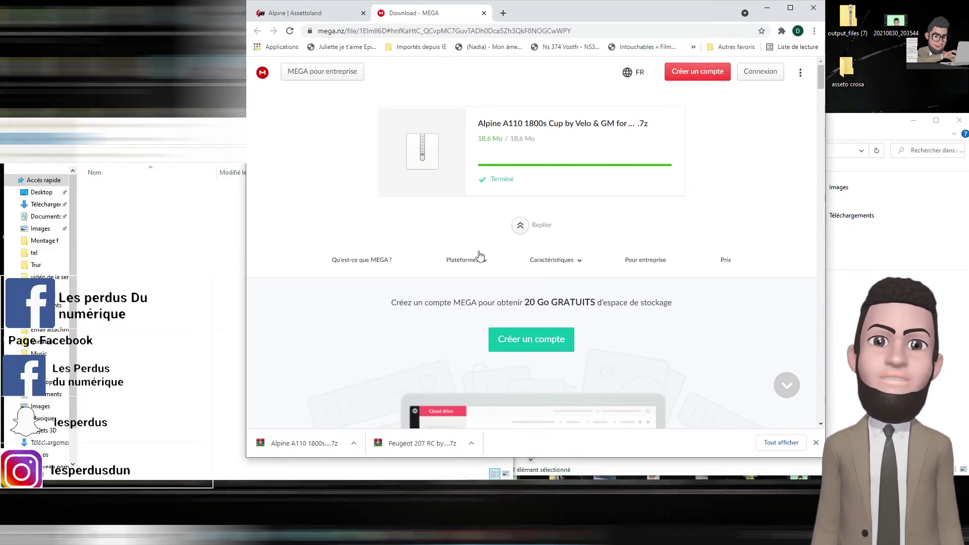
left_click_drag(303, 443, 186, 238)
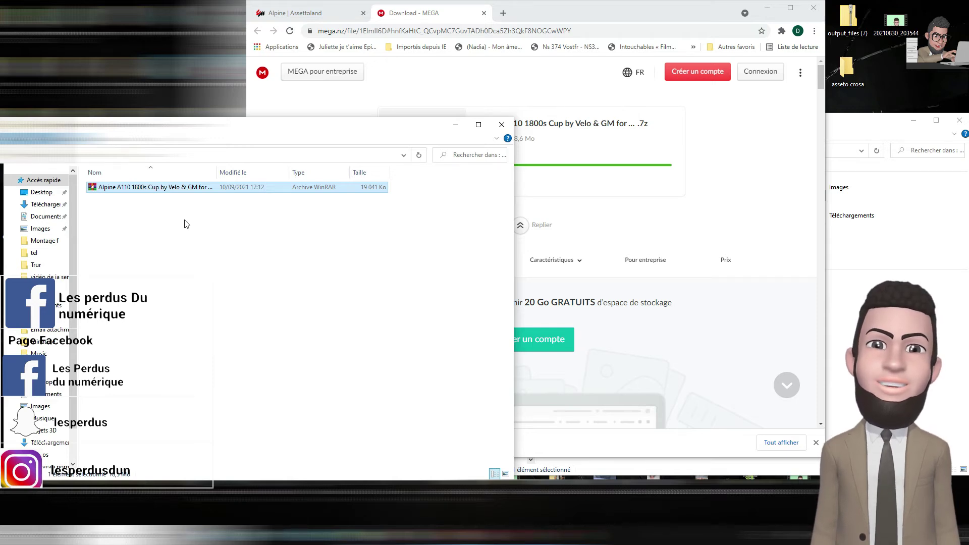
right_click(192, 187)
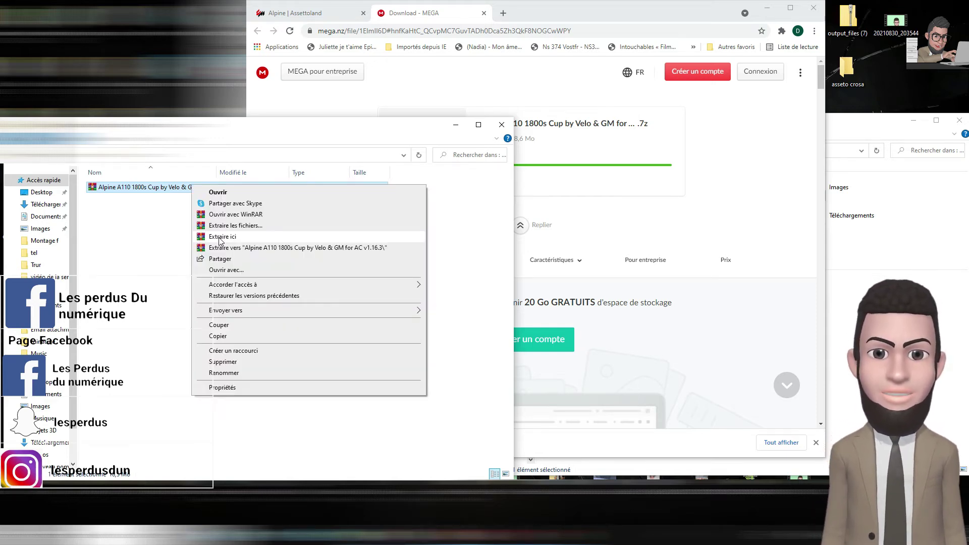
left_click(220, 237)
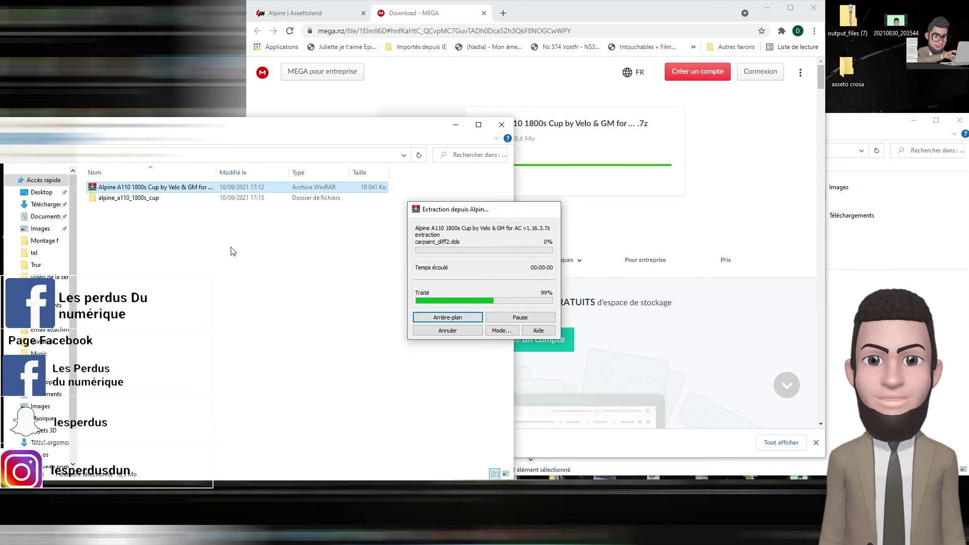
Look through the contents of the extracted alpine_a110_1800s_cup folder and return to its parent folder
left_click(202, 200)
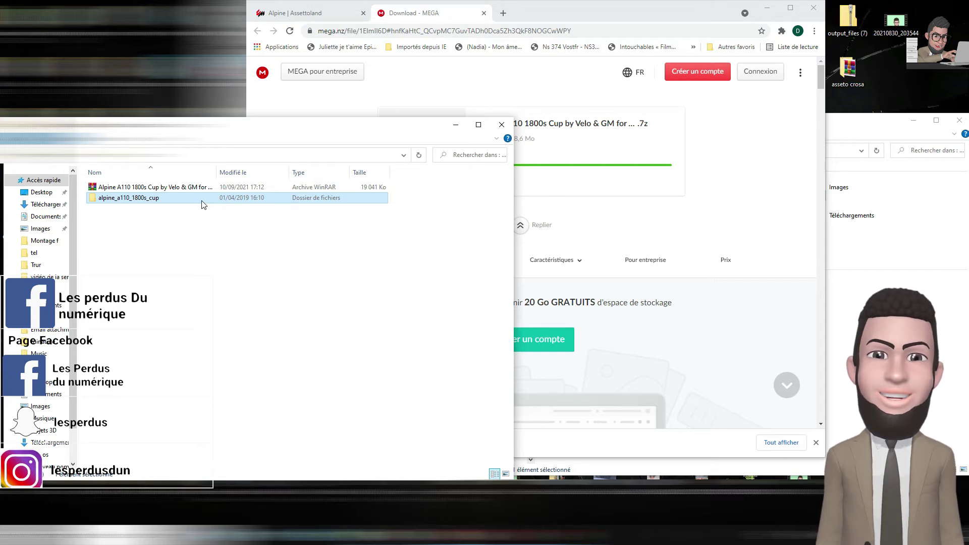
double_click(202, 201)
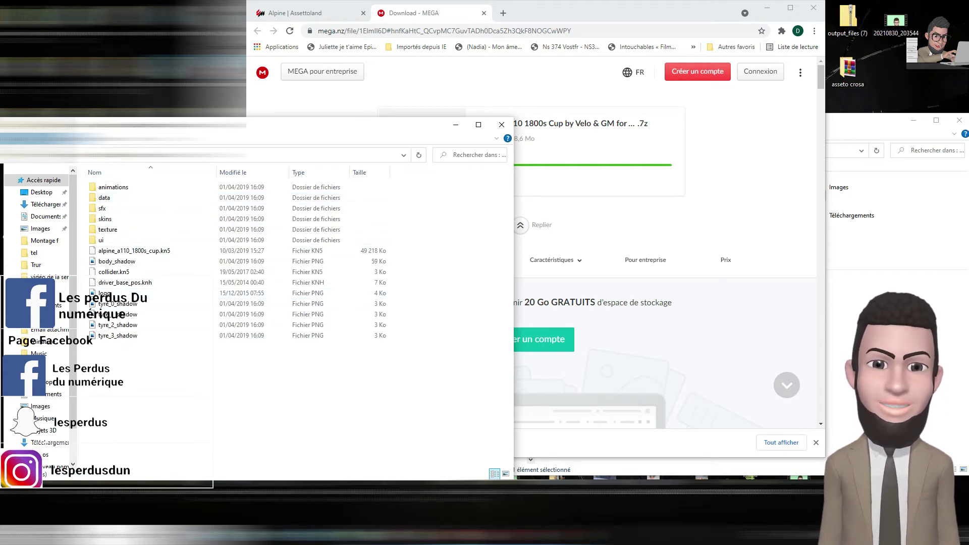
left_click(11, 165)
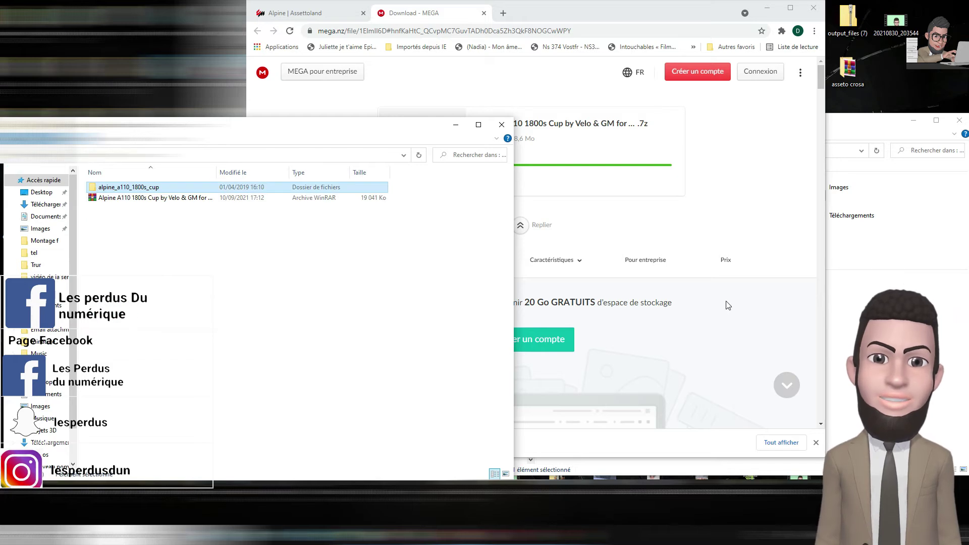
In the second Explorer window, open the game's car folder at A:\programme\steamapps\common\assettocorsa\content\cars
left_click(853, 243)
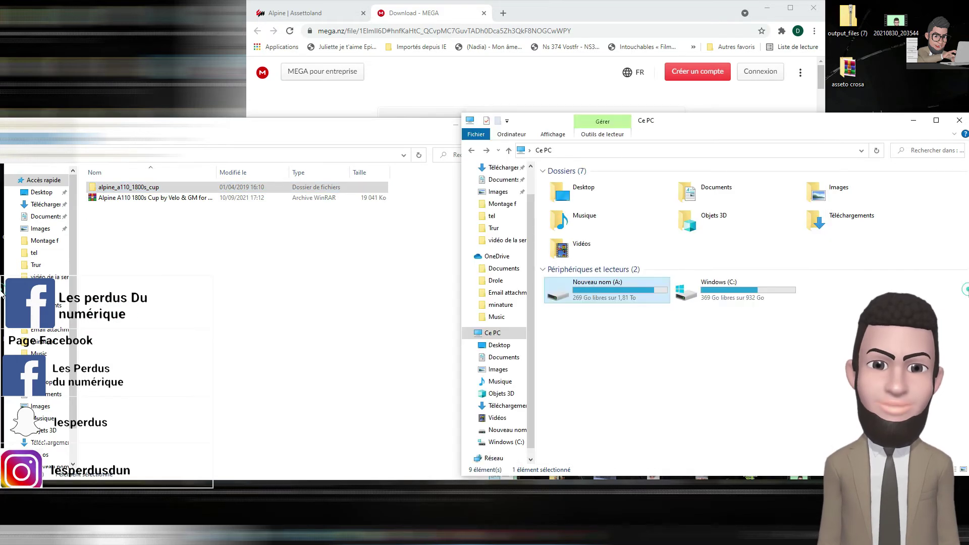
double_click(632, 298)
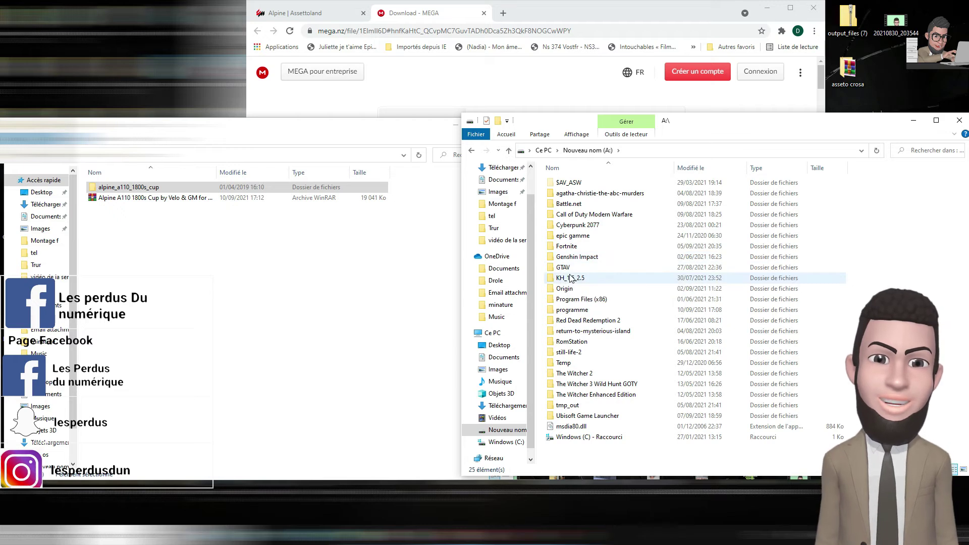
double_click(575, 309)
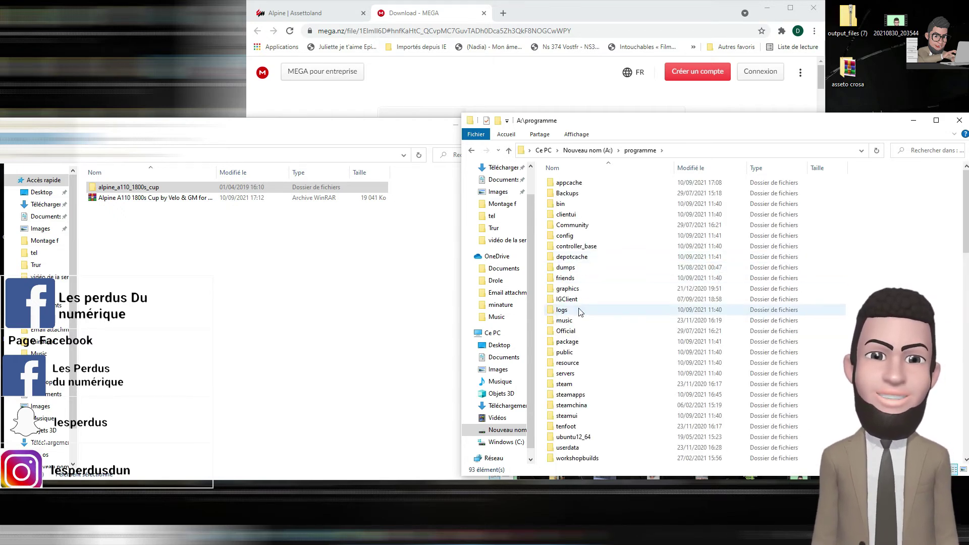
double_click(574, 394)
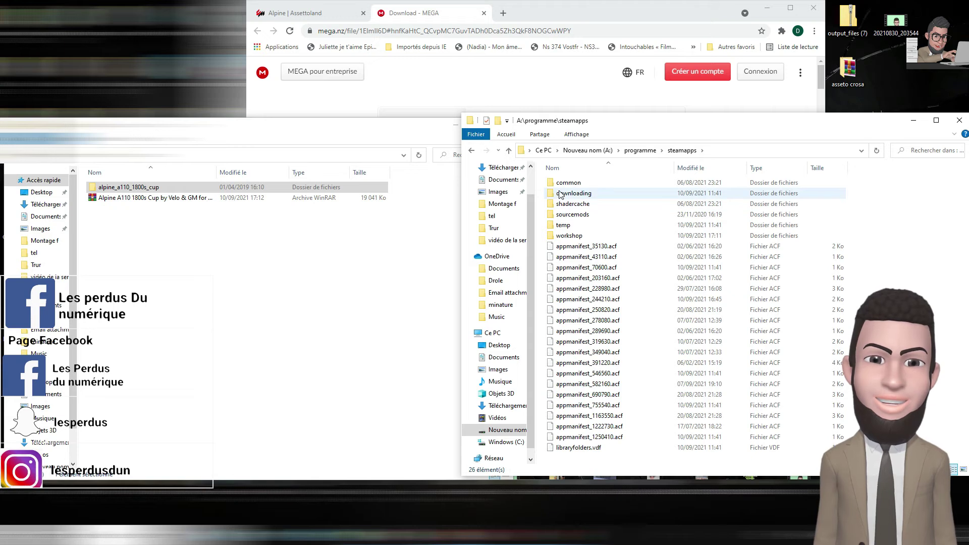
left_click(558, 186)
double_click(559, 186)
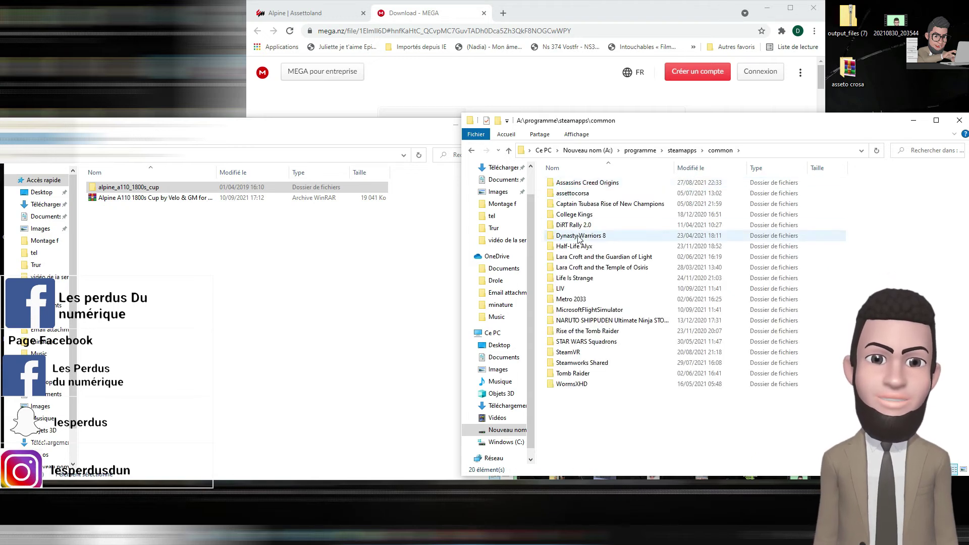
double_click(565, 194)
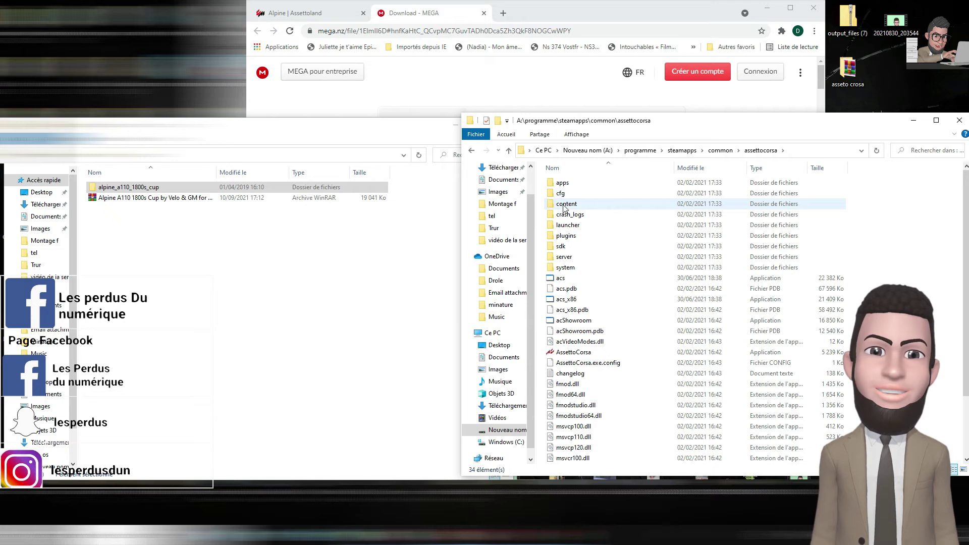
left_click(563, 207)
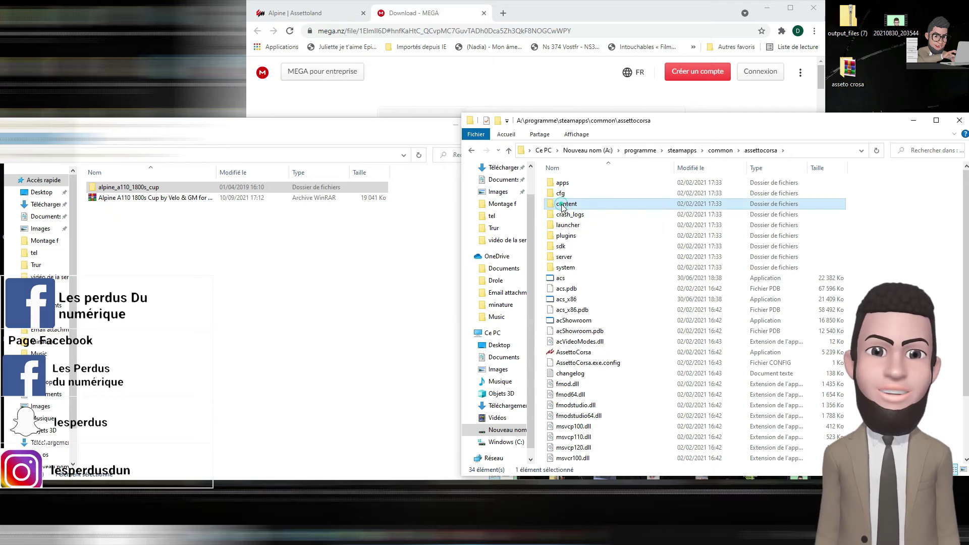
double_click(563, 207)
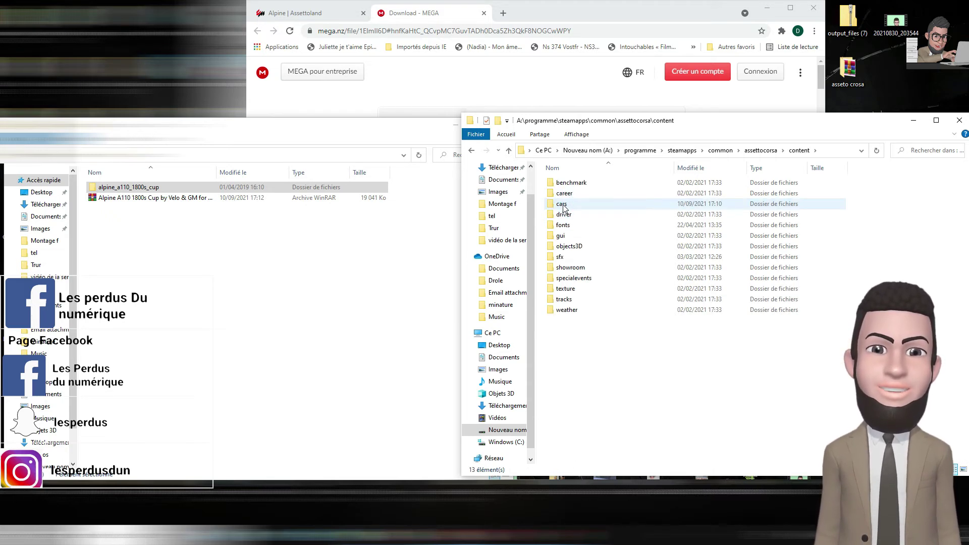
double_click(578, 207)
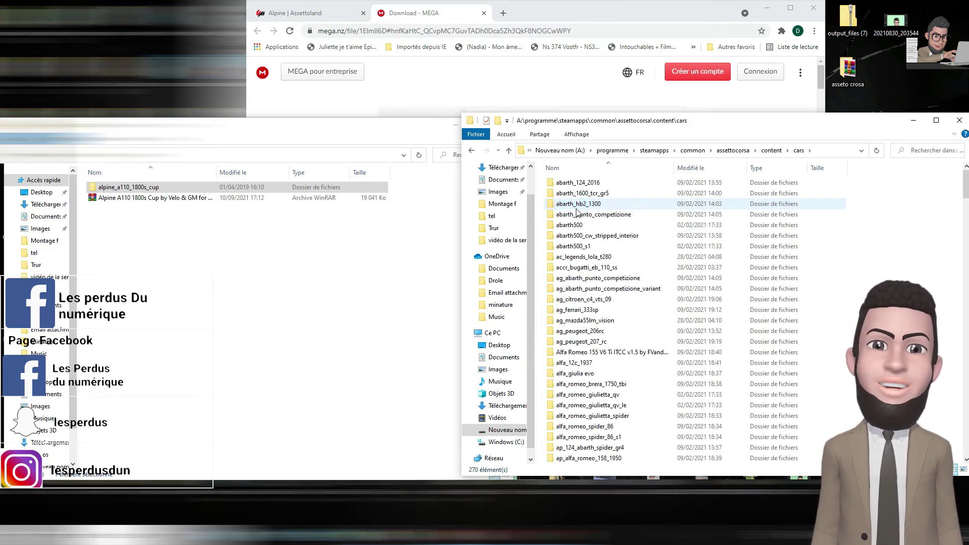
Look inside the ag_mazda55lm_vision car folder to compare its structure, and return to the cars folder
mouse_move(966, 188)
left_mouse_down()
mouse_move(964, 335)
mouse_move(965, 184)
left_mouse_up()
double_click(592, 227)
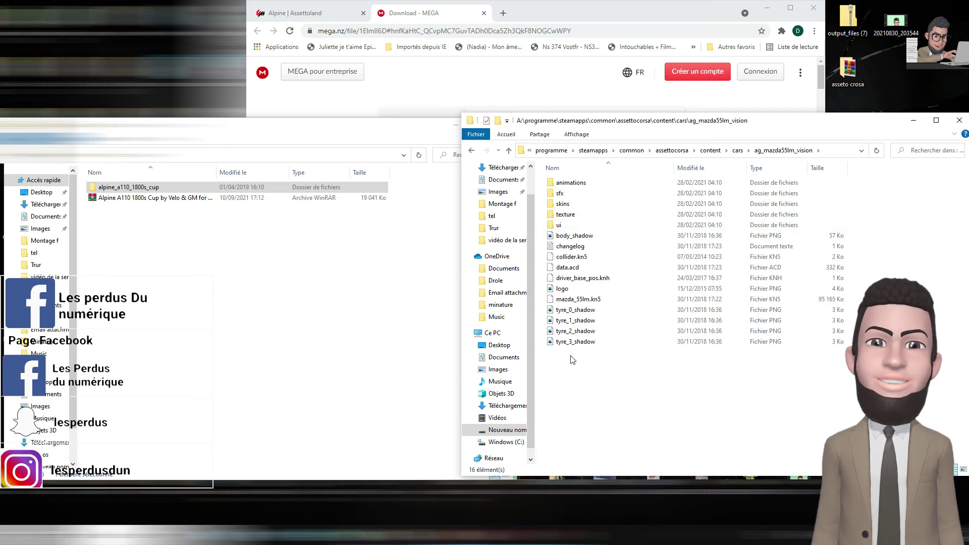
left_click(472, 151)
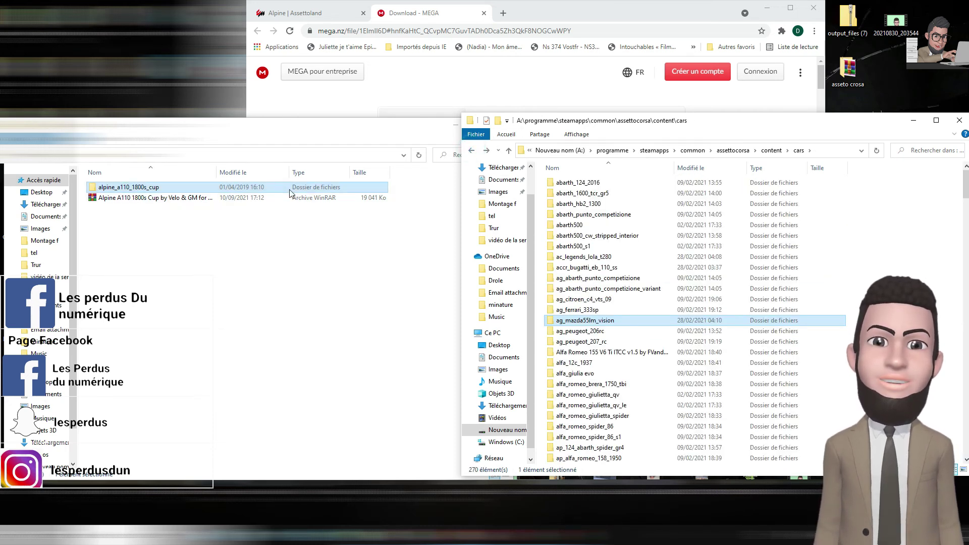
Delete the extracted alpine_a110_1800s_cup folder from the asseto crosa folder, keeping the archive
left_click_drag(291, 193, 393, 281)
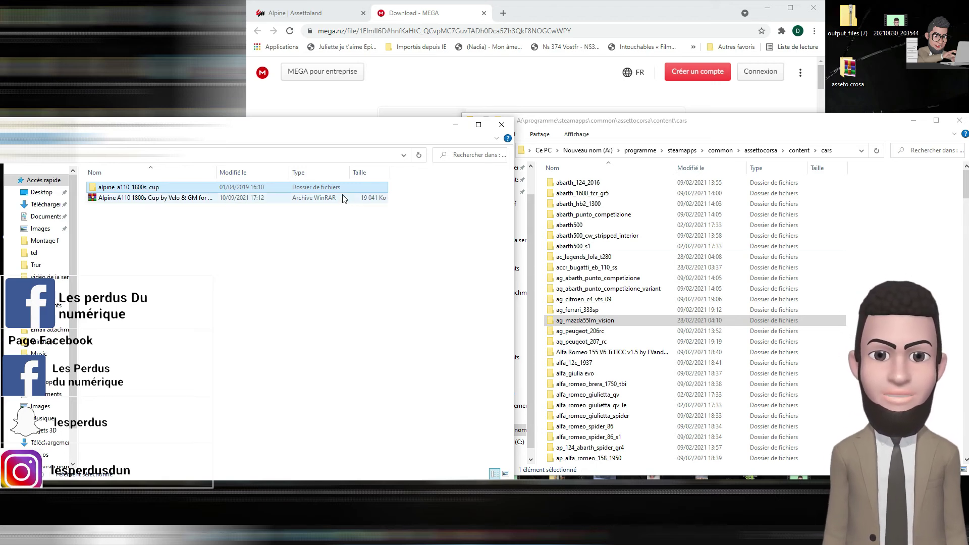
key("Delete")
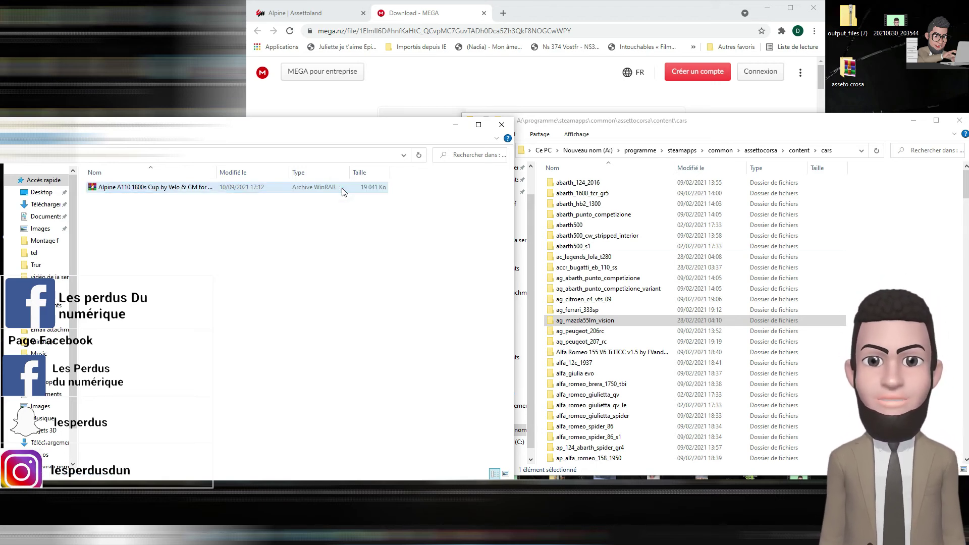
Switch to the Assettoland tab in the browser, return to the car brand overview, and open the BMW mods page
left_click(472, 87)
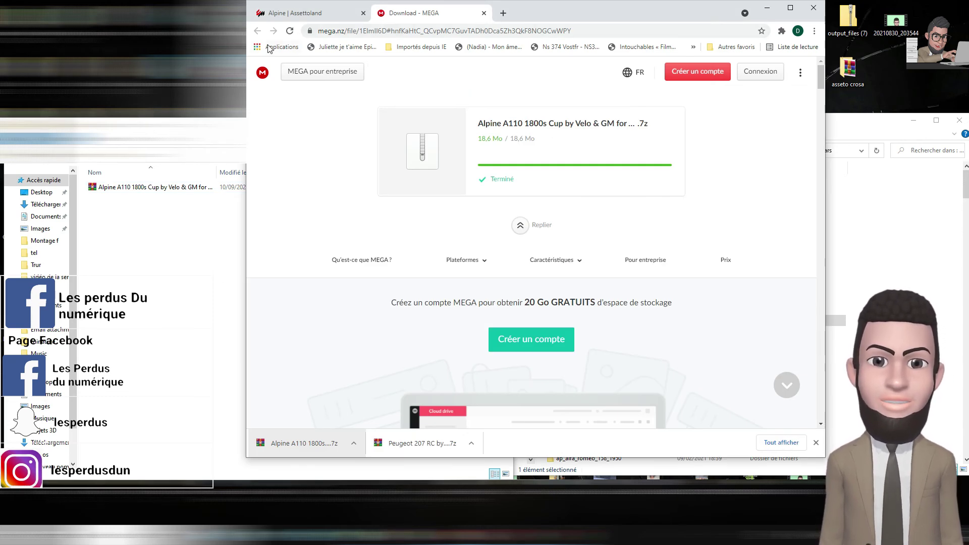
left_click(277, 13)
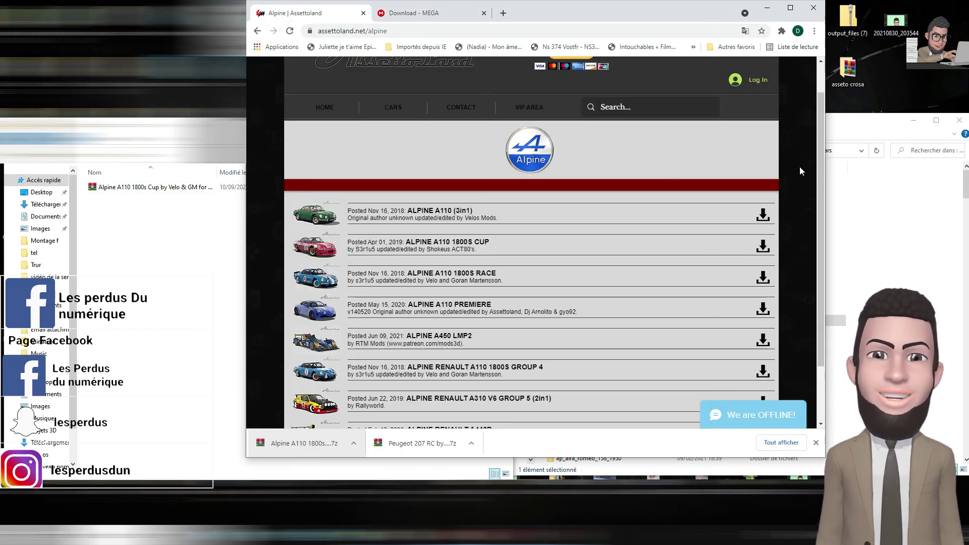
left_click(256, 31)
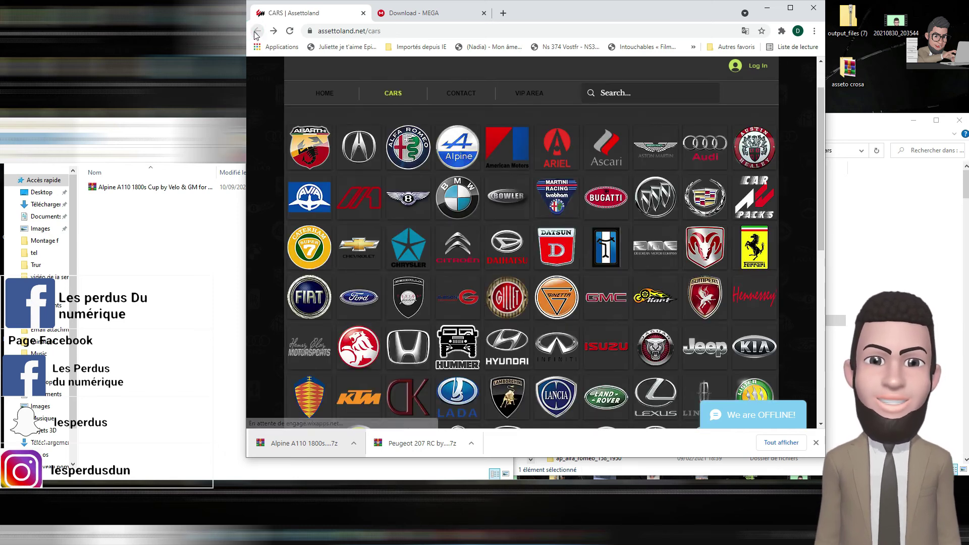
left_click(460, 196)
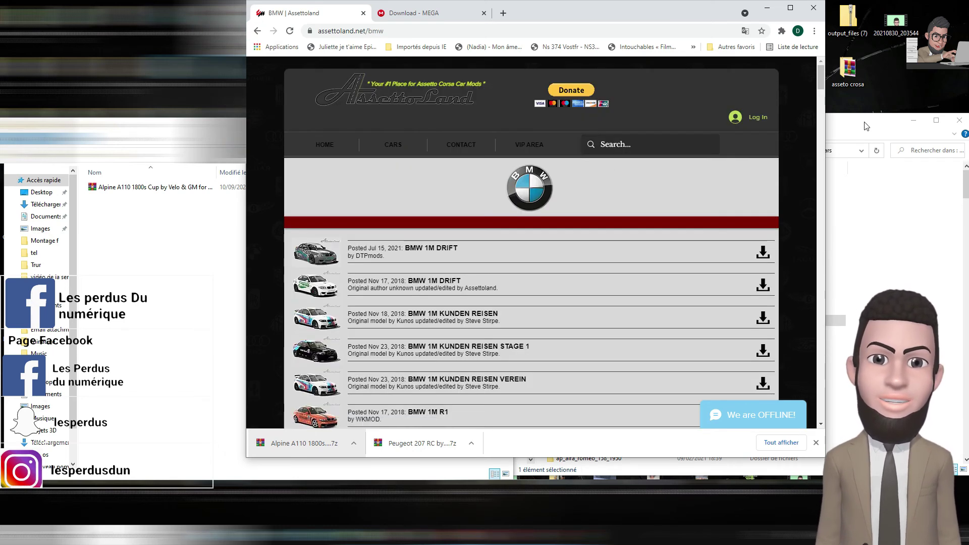
left_click(821, 113)
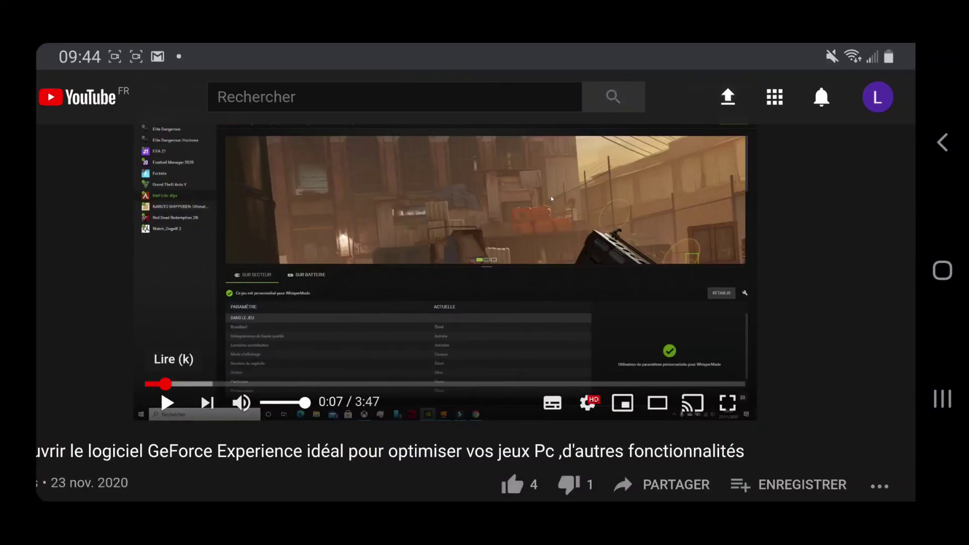
On the YouTube video page, open the Les perdus Du numérique channel and go to its playlists
scroll(475, 278, "down", 3)
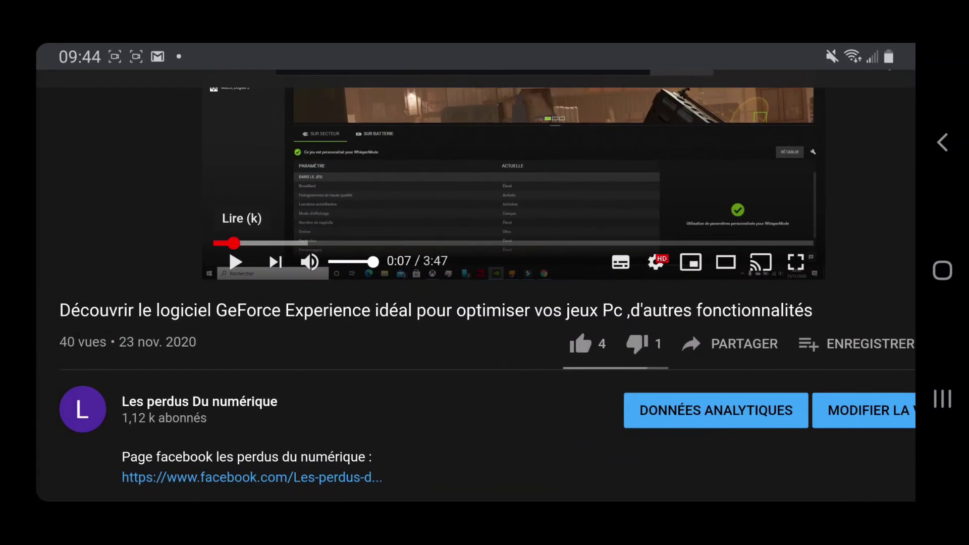
left_click(199, 402)
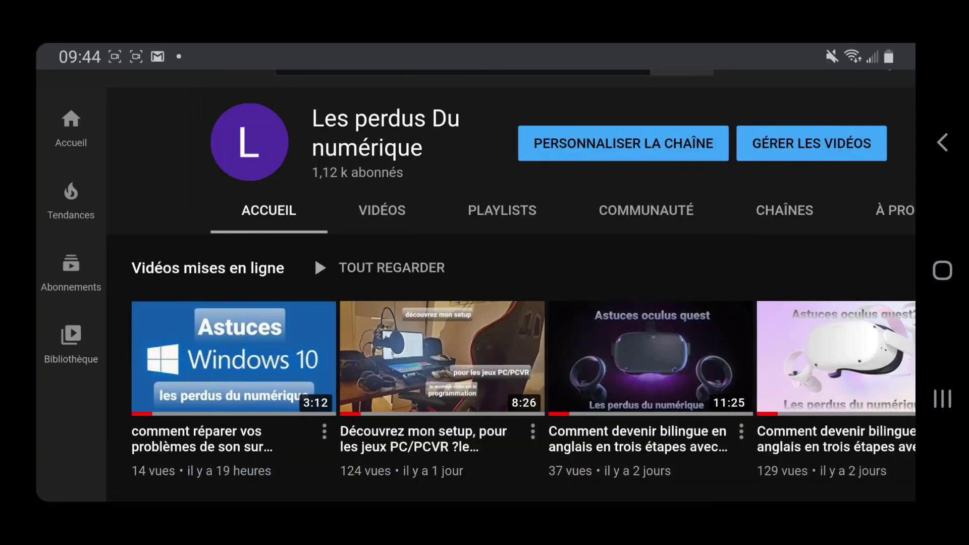
left_click(502, 210)
scroll(202, 227, "down", 2)
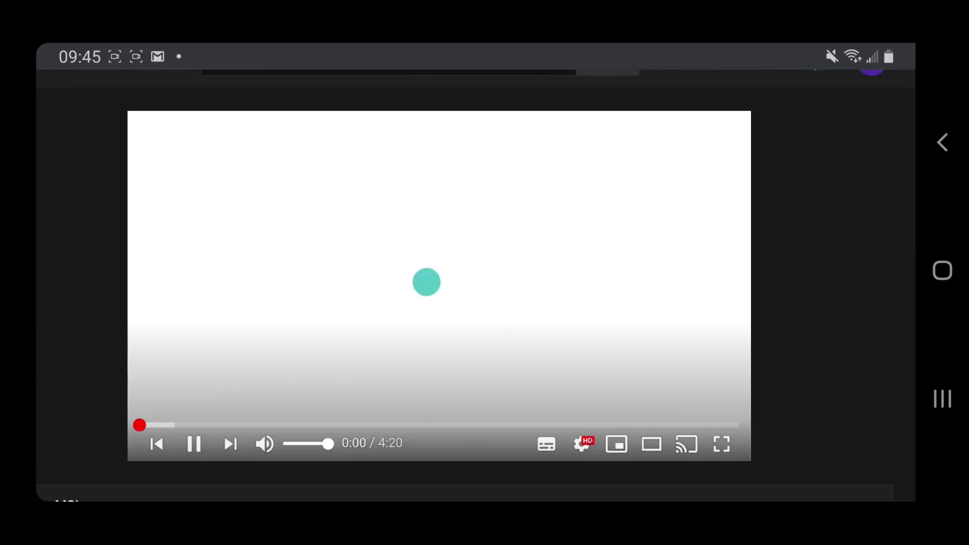
Pause the first video of the MSI playlist and look through the playlist's videos
left_click(194, 445)
scroll(454, 303, "down", 5)
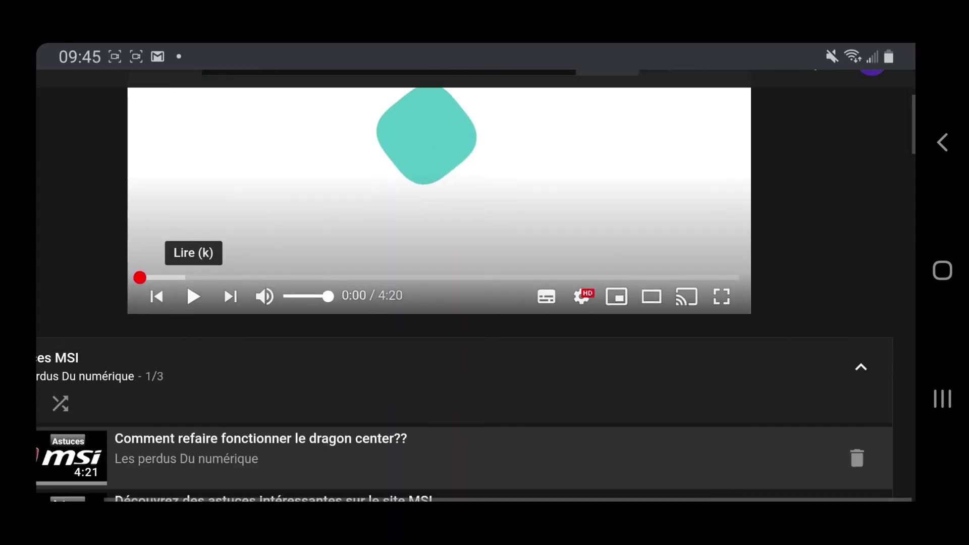
scroll(464, 278, "down", 3)
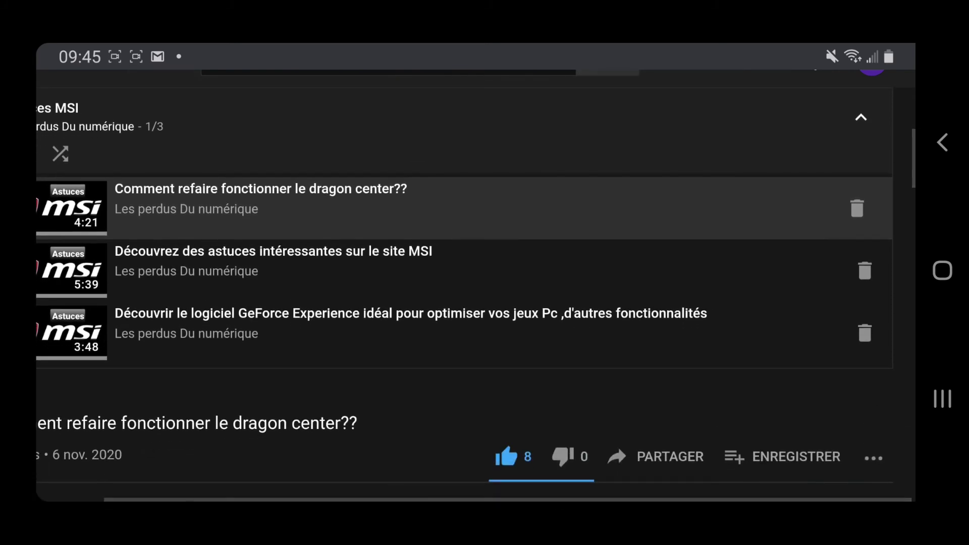